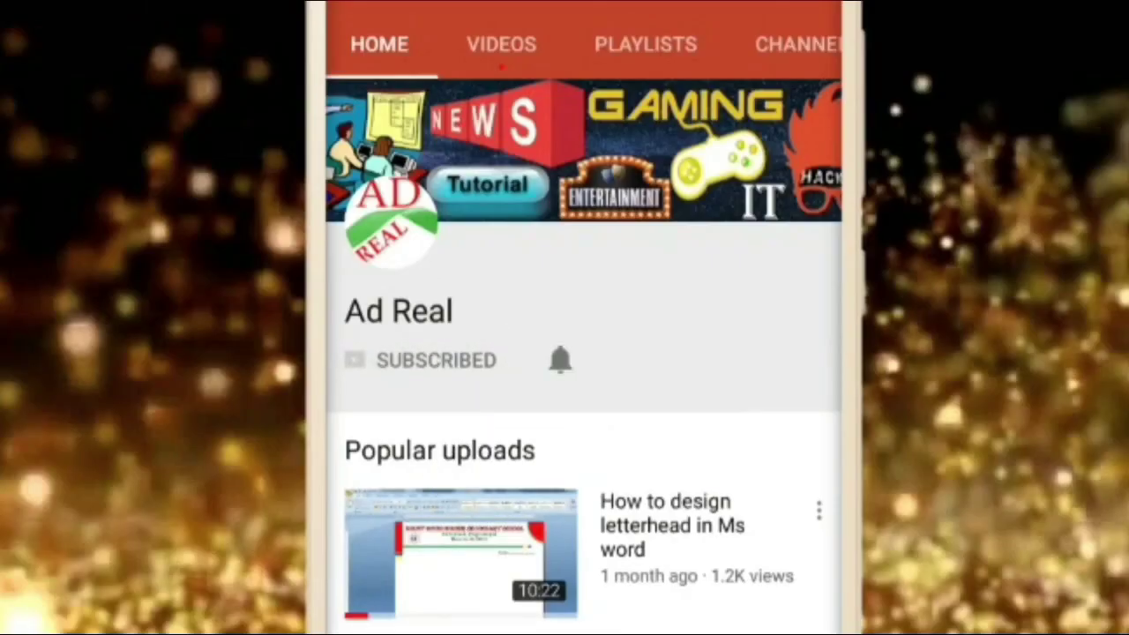
- Switch on the notification bell beside SUBSCRIBED on the YouTube channel page
click(560, 359)
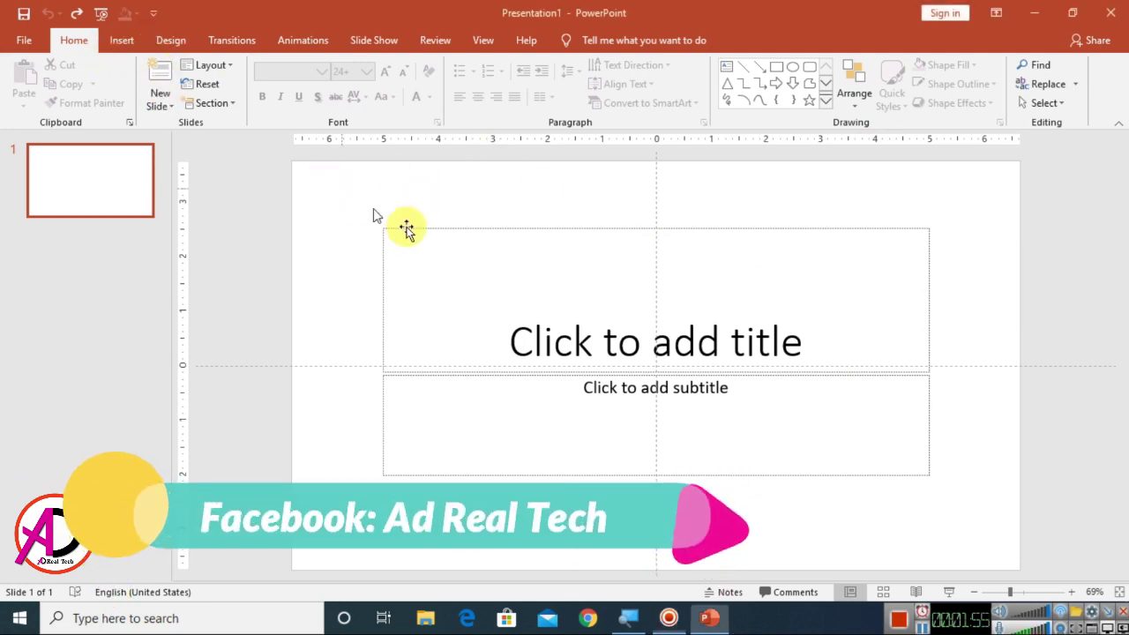
- Delete the empty title and subtitle placeholders so slide 1 is completely blank
drag(335, 195, 1018, 567)
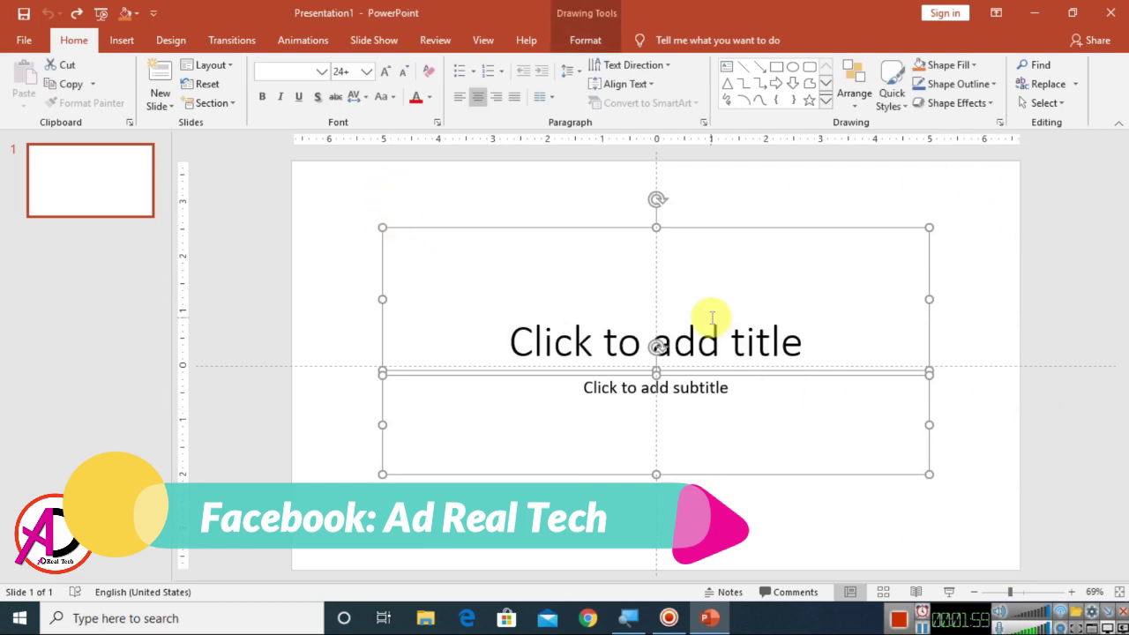
key(Delete)
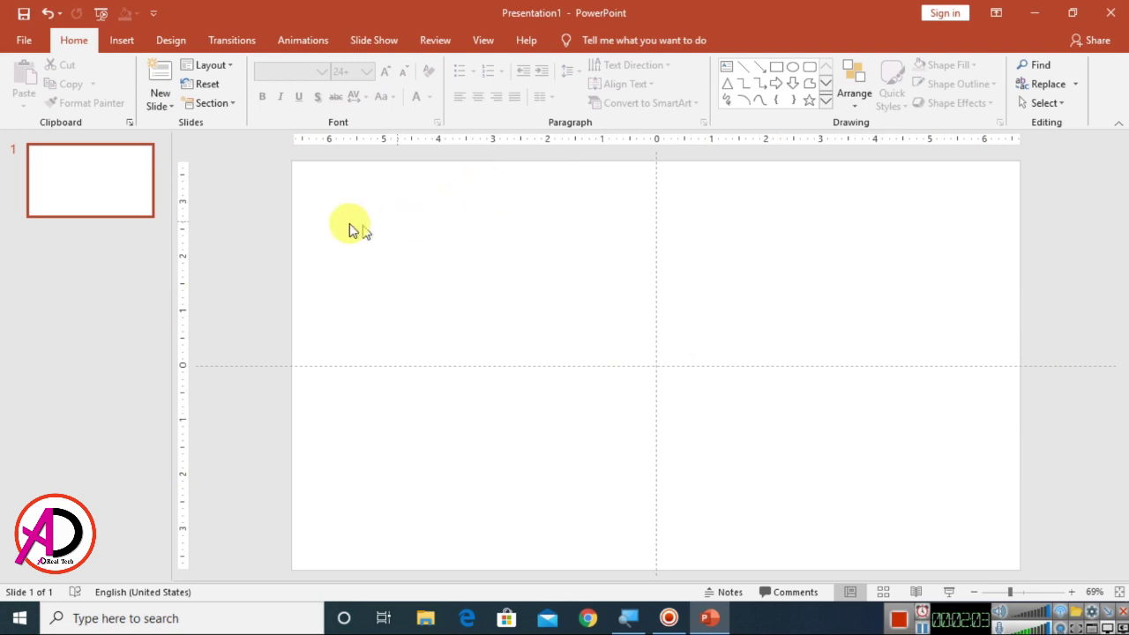
click(162, 44)
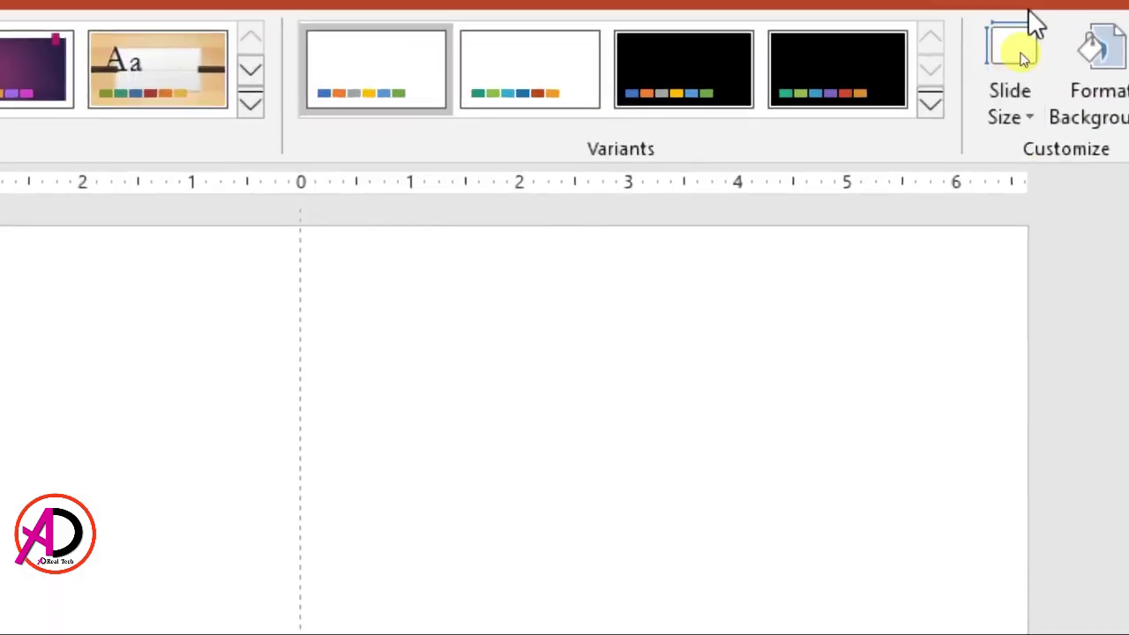
- Set a custom 6 in × 4 in landscape slide size, maximizing content to fit
click(1027, 119)
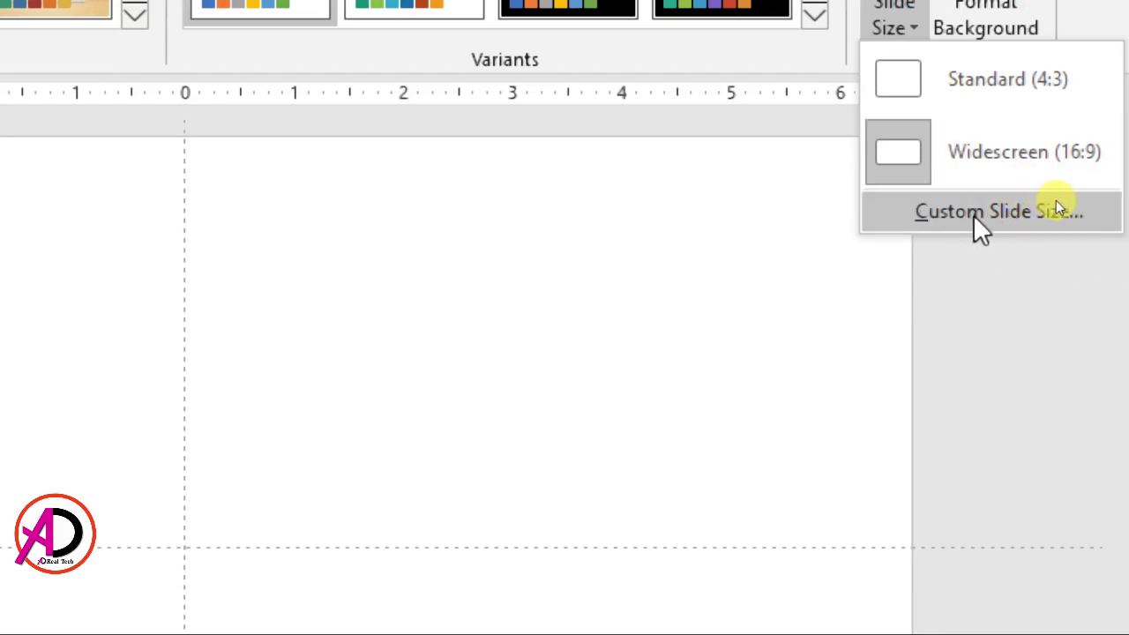
click(1027, 217)
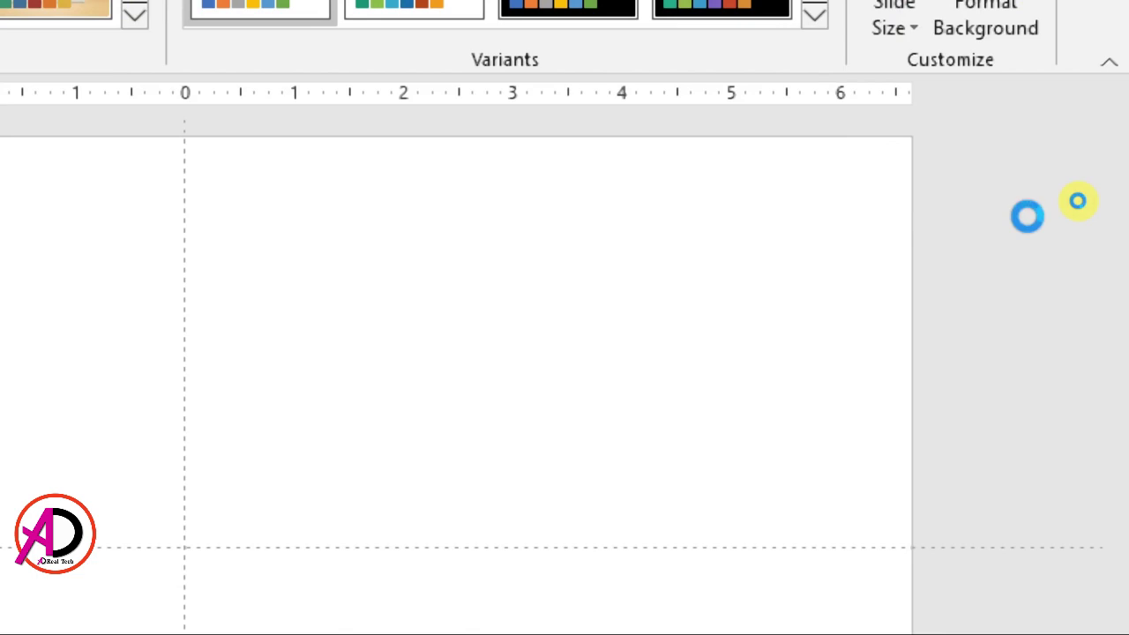
drag(461, 286, 425, 284)
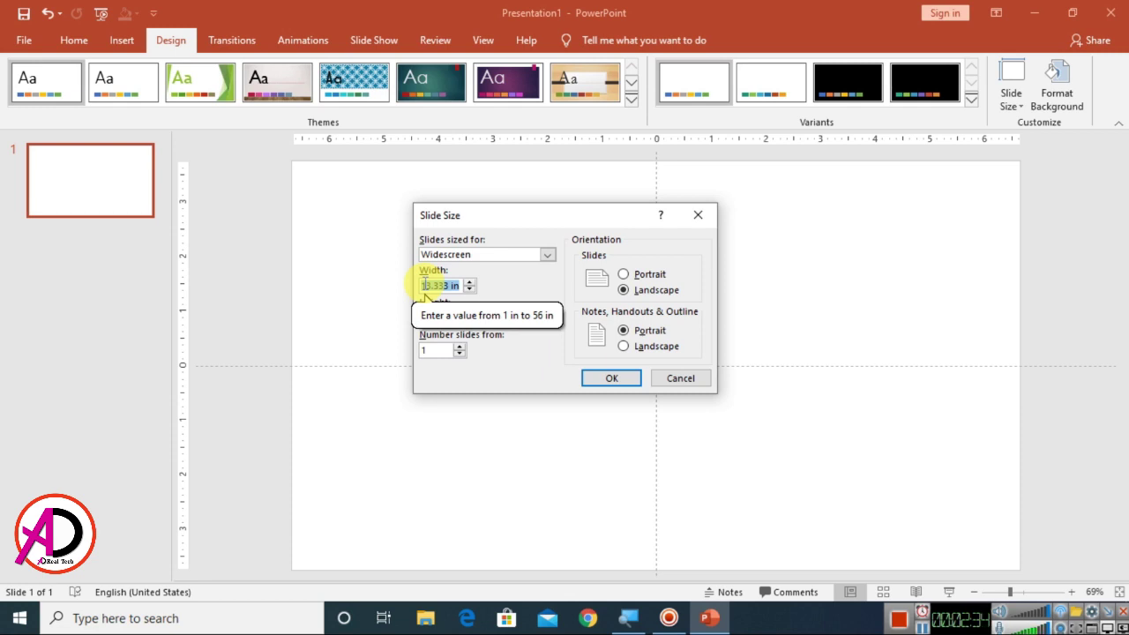
text(6)
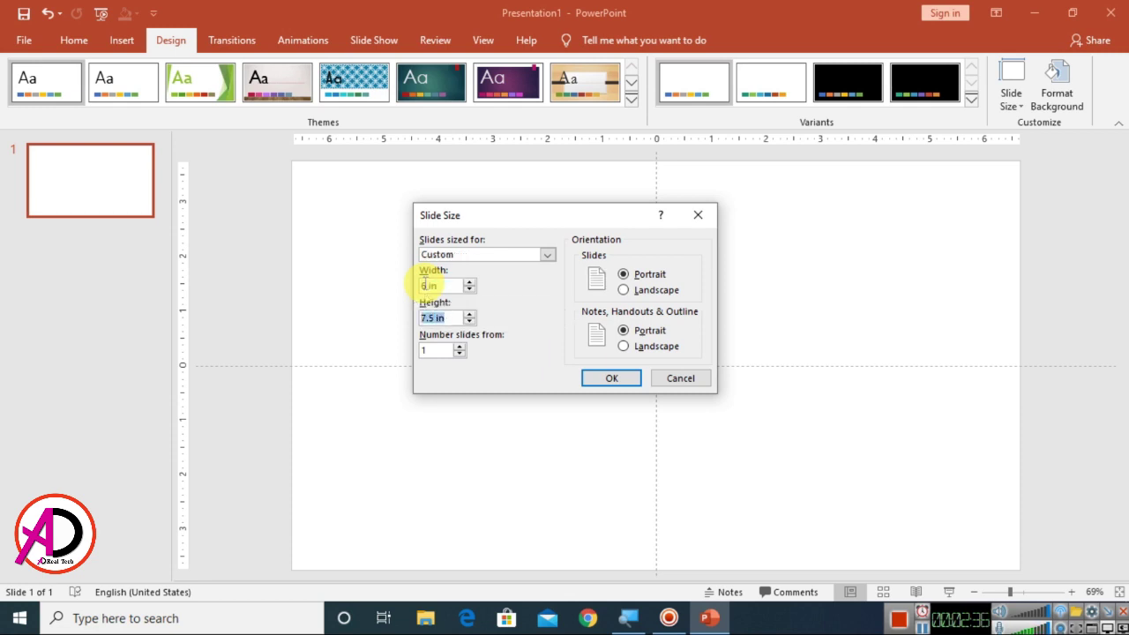
text(4)
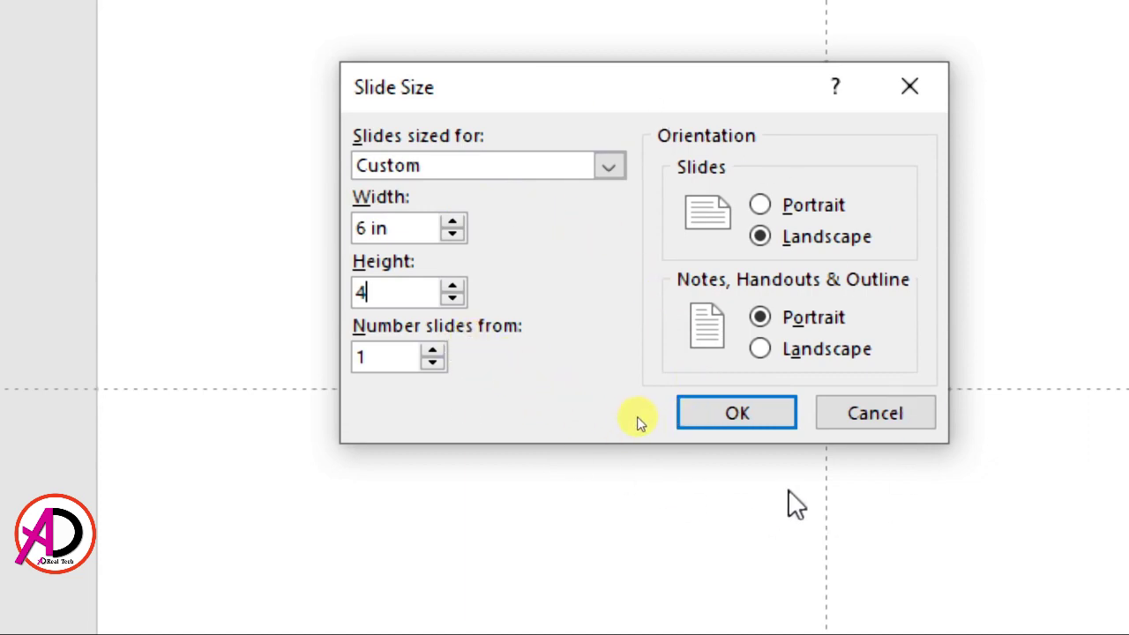
click(731, 411)
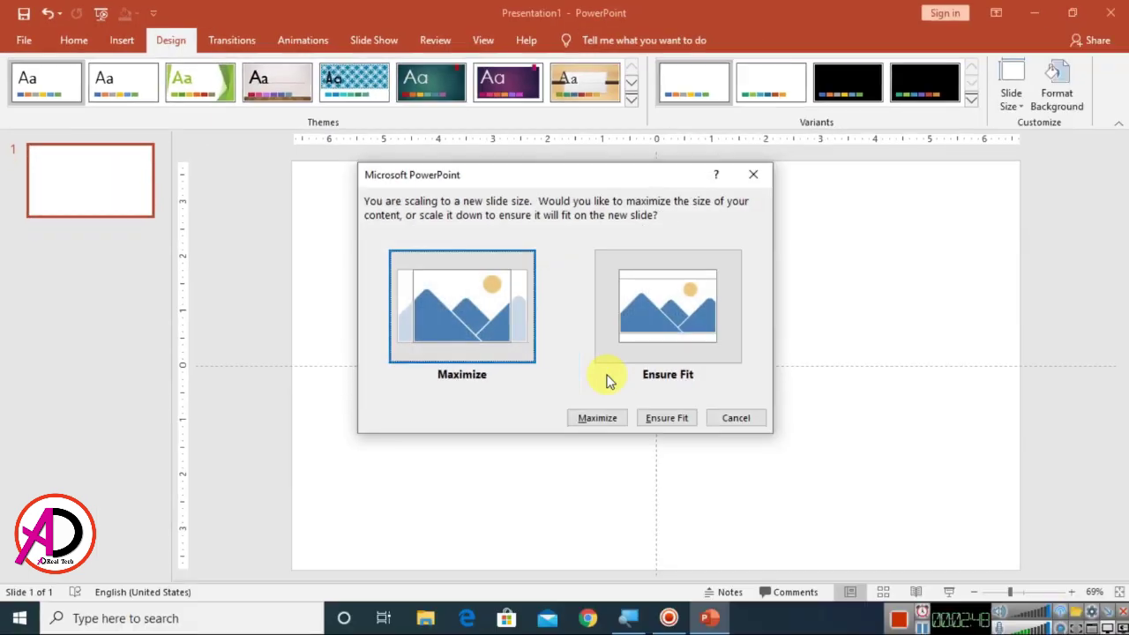
click(495, 319)
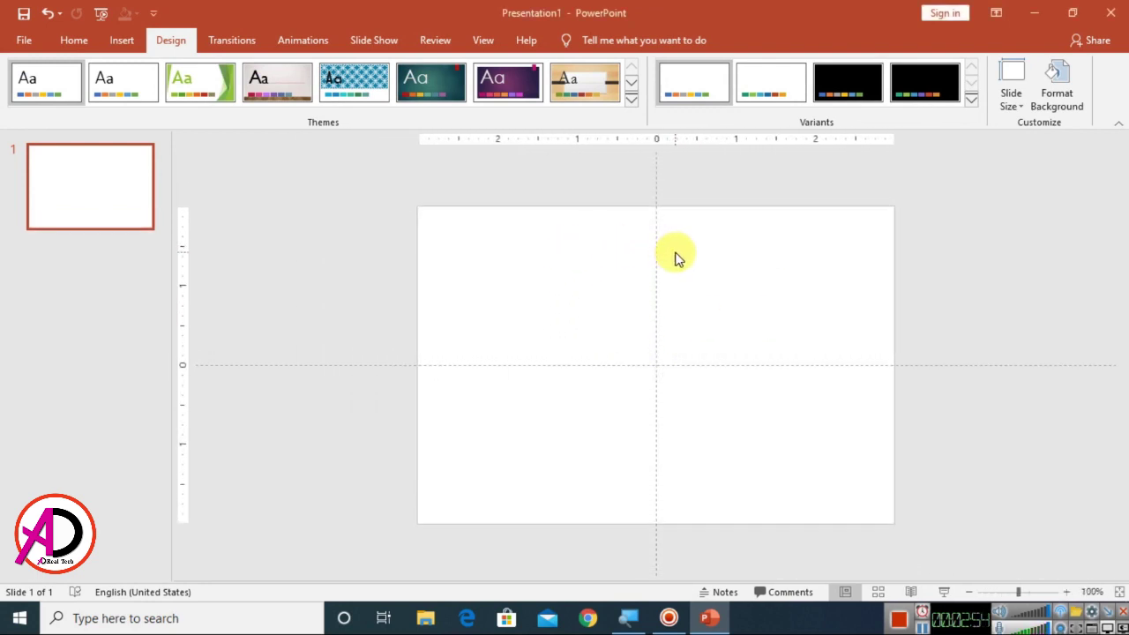
- Insert the DSC_3594 photo from this device, shrink it to about 3.27 × 4.91 in and centre it
click(124, 39)
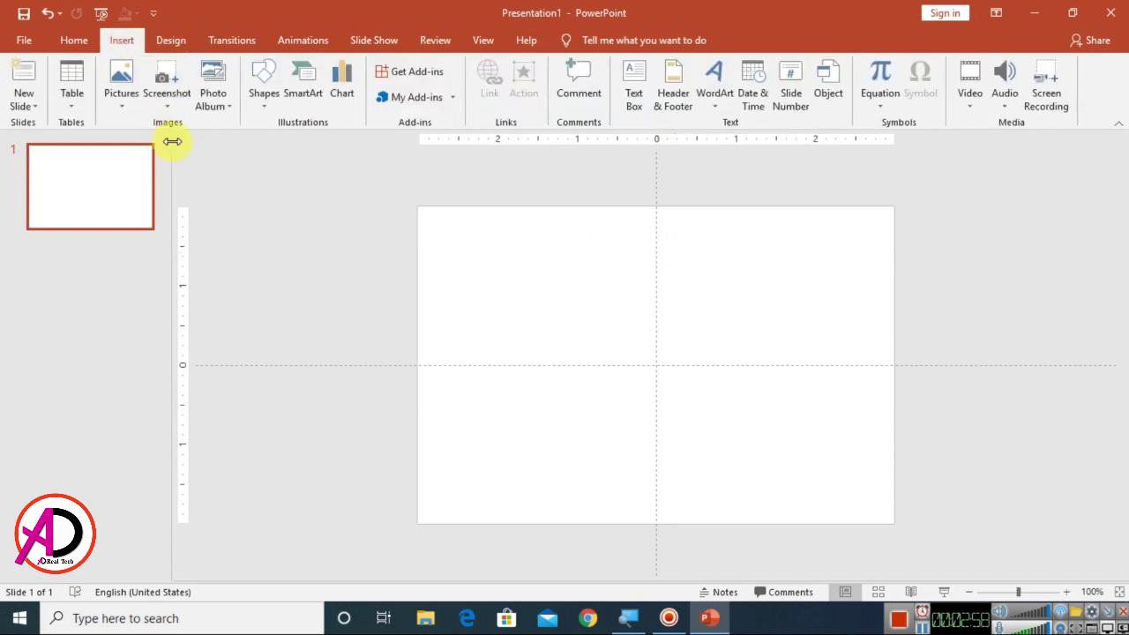
click(121, 84)
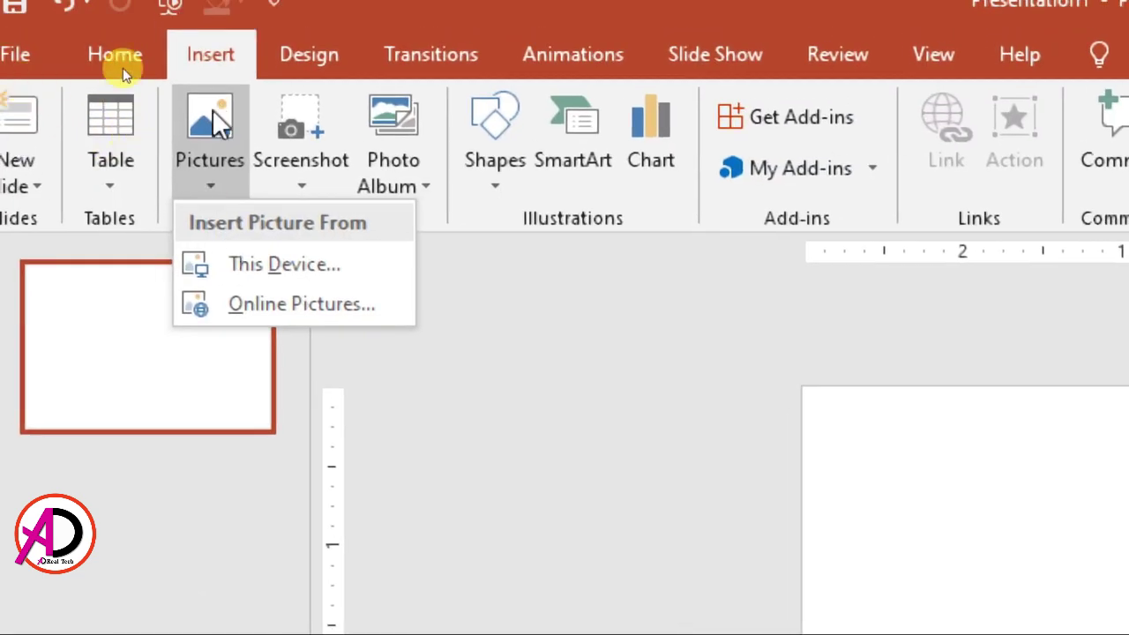
click(284, 267)
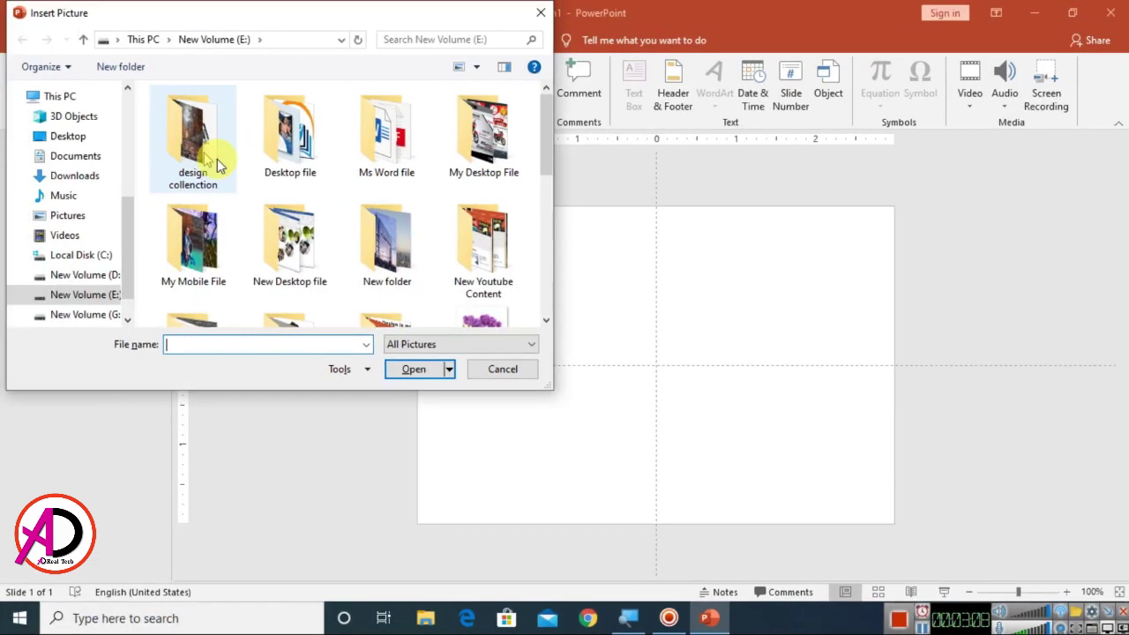
drag(546, 153, 549, 253)
click(493, 158)
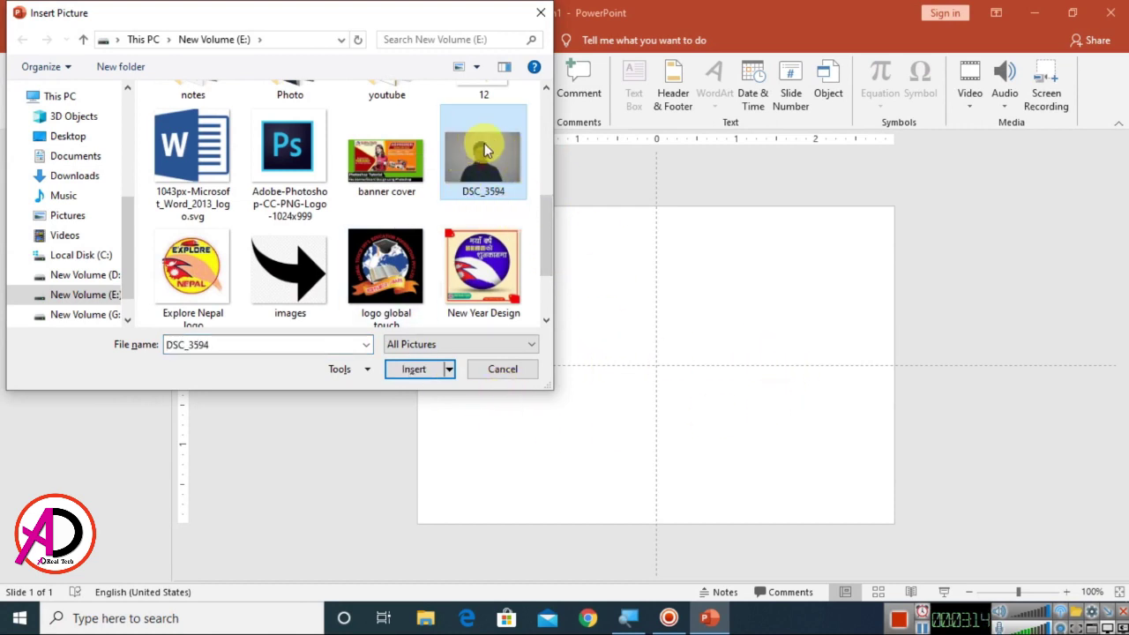
click(414, 371)
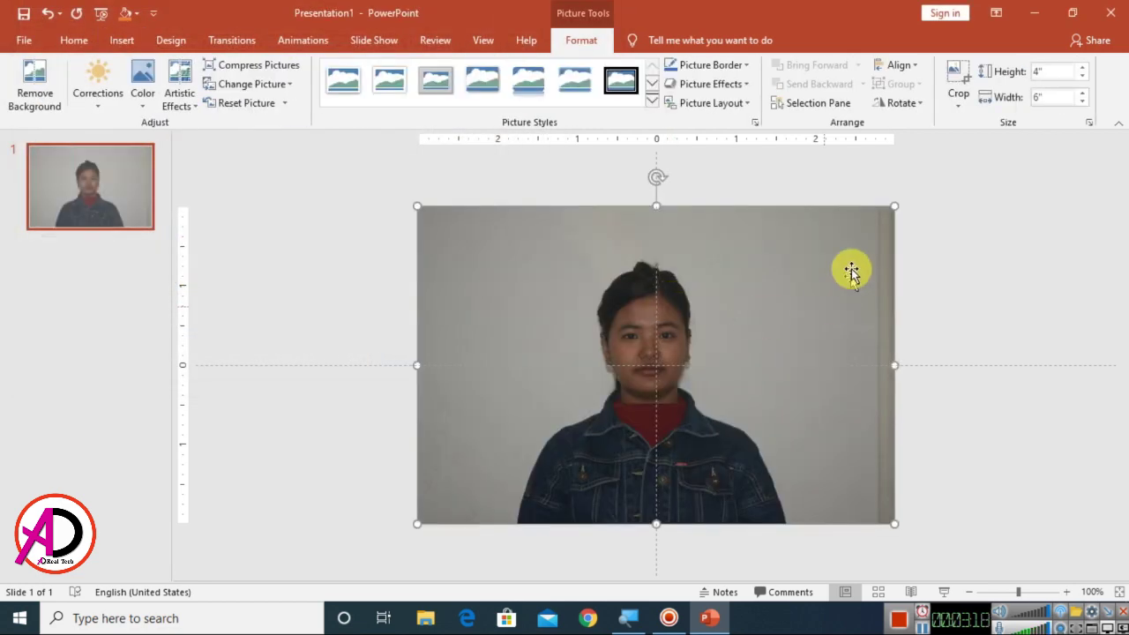
drag(896, 208, 803, 273)
drag(719, 337, 763, 314)
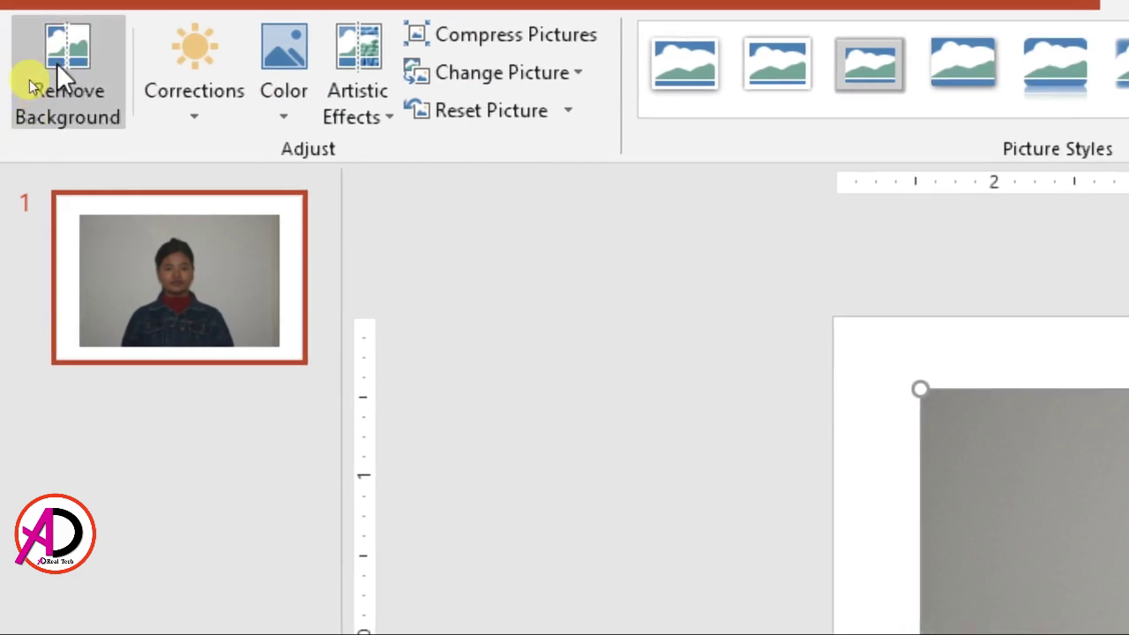
- Start background removal on the photo and widen the kept region to the left
click(49, 108)
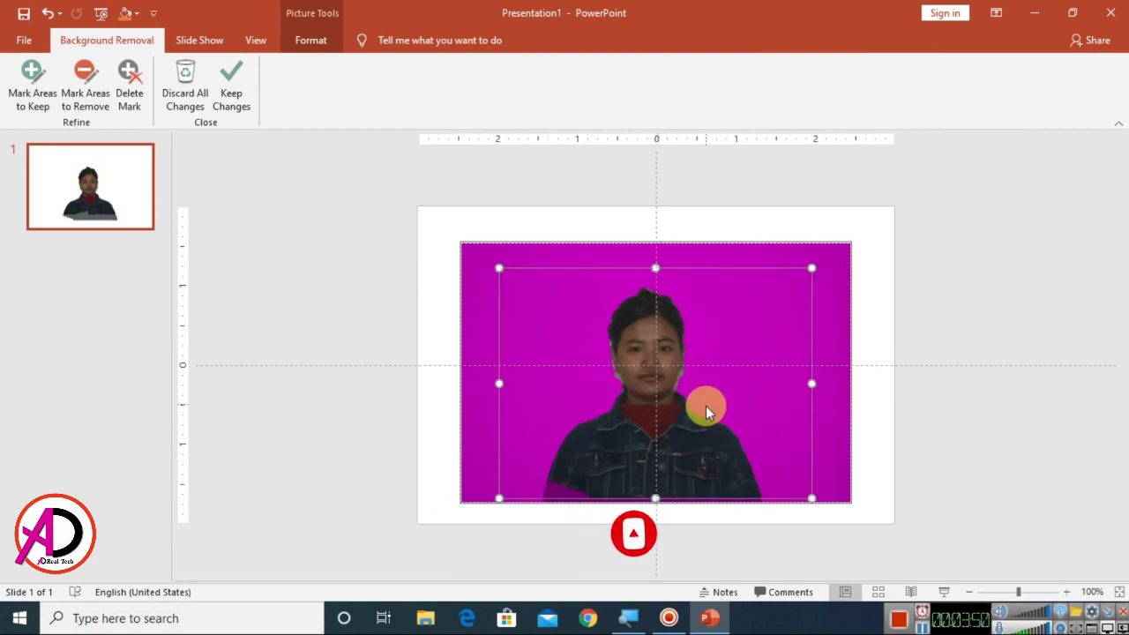
drag(497, 384, 465, 383)
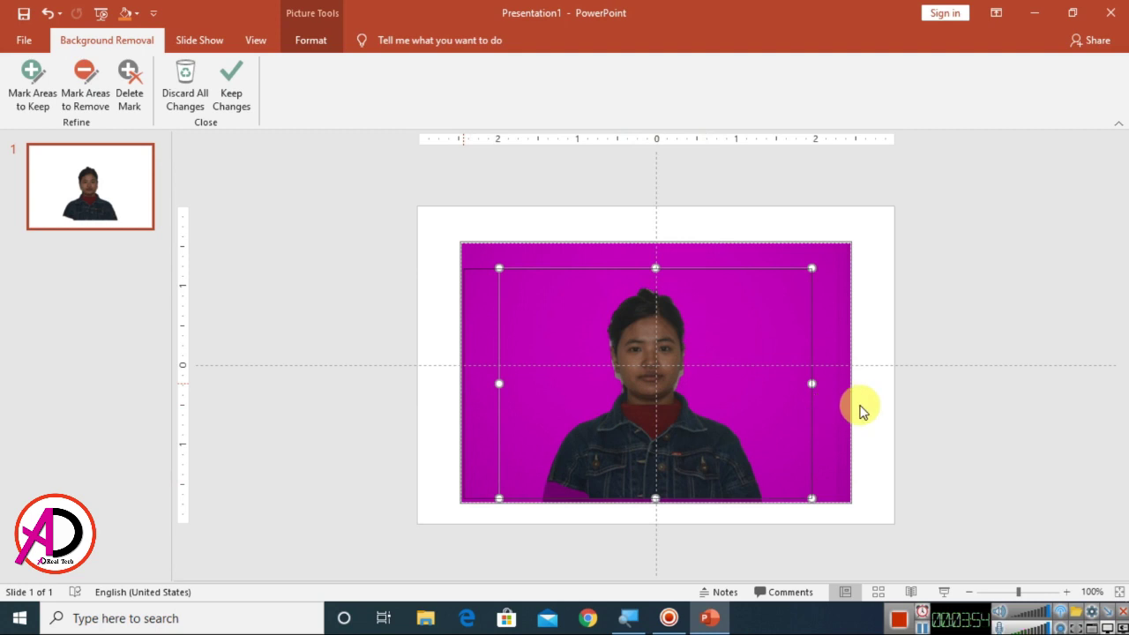
click(790, 374)
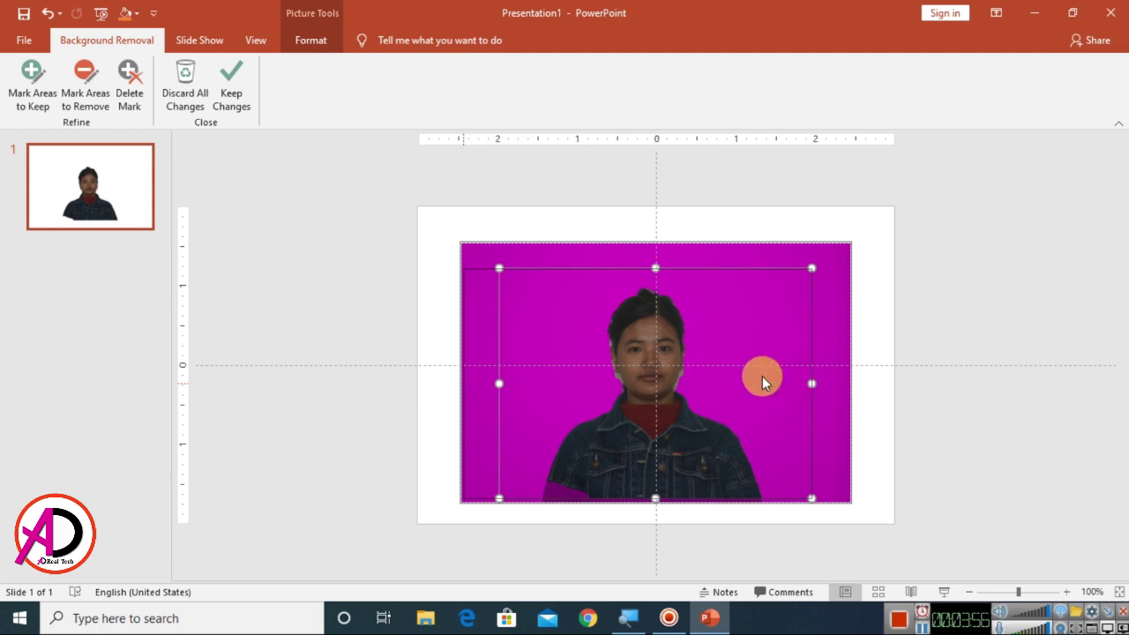
scroll(773, 415, up, 10)
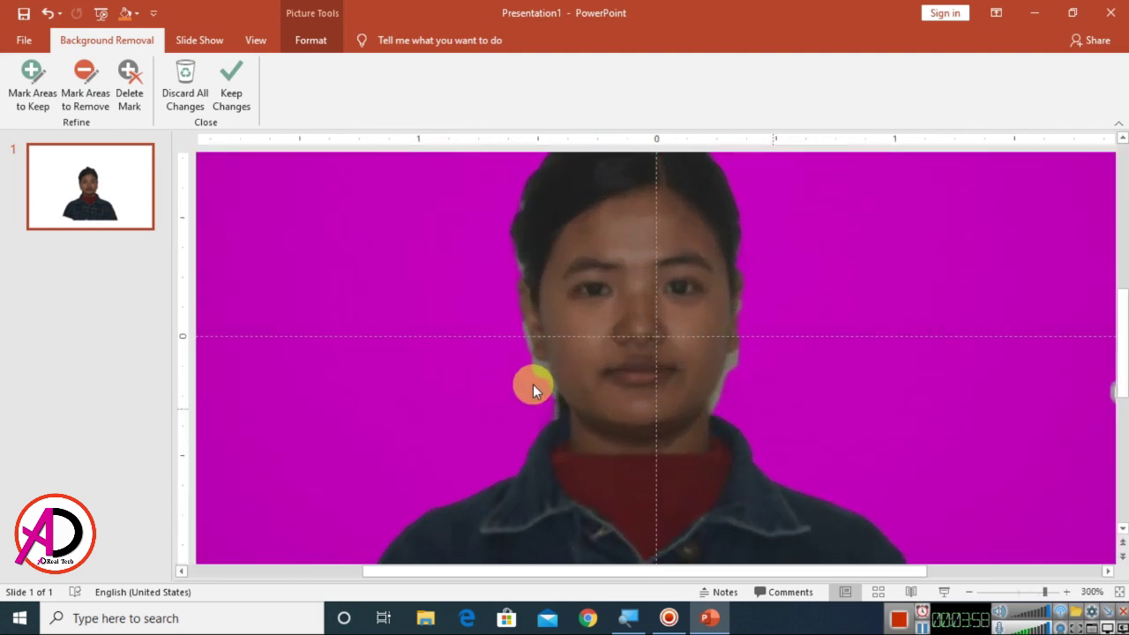
scroll(574, 402, down, 10)
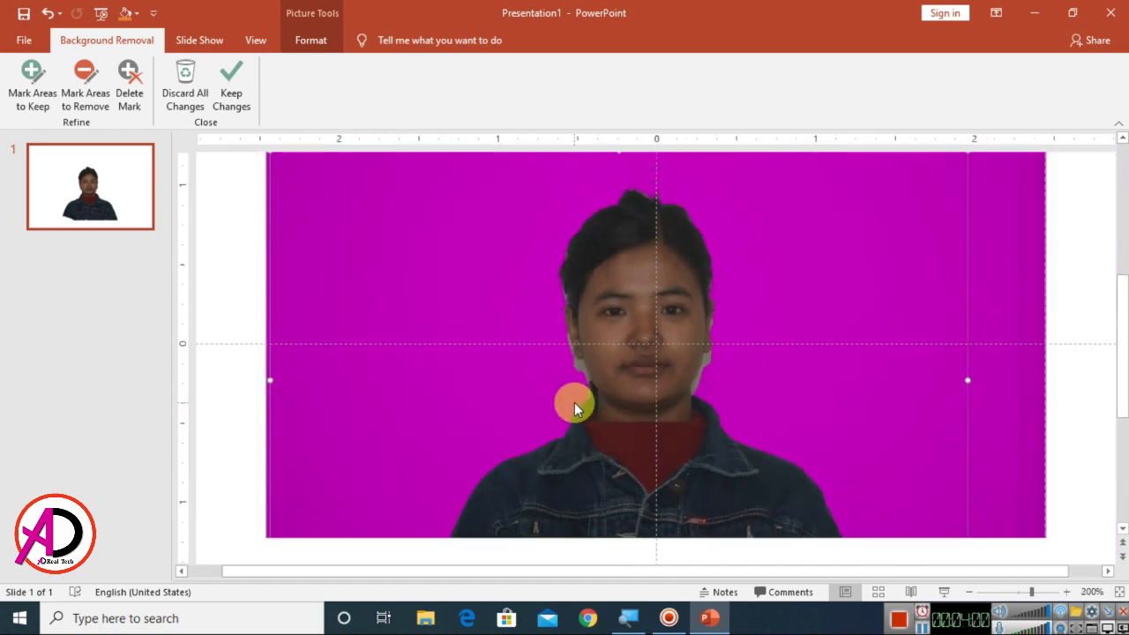
- Mark the backdrop by the right cheek and jacket for removal, keep the bottom edge, then apply
click(91, 90)
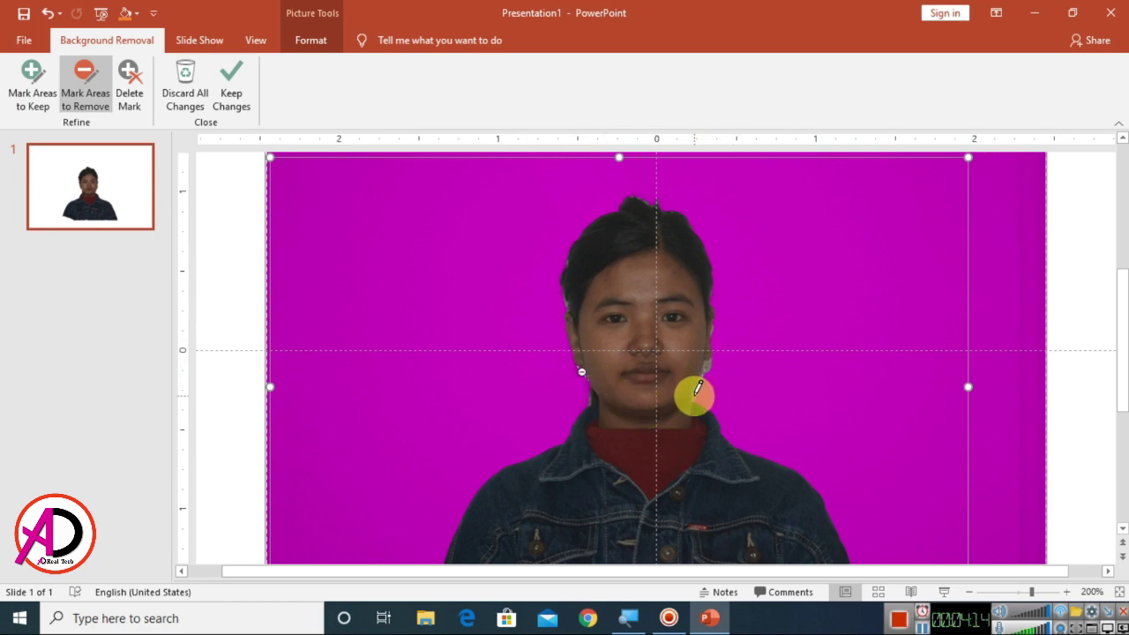
click(698, 388)
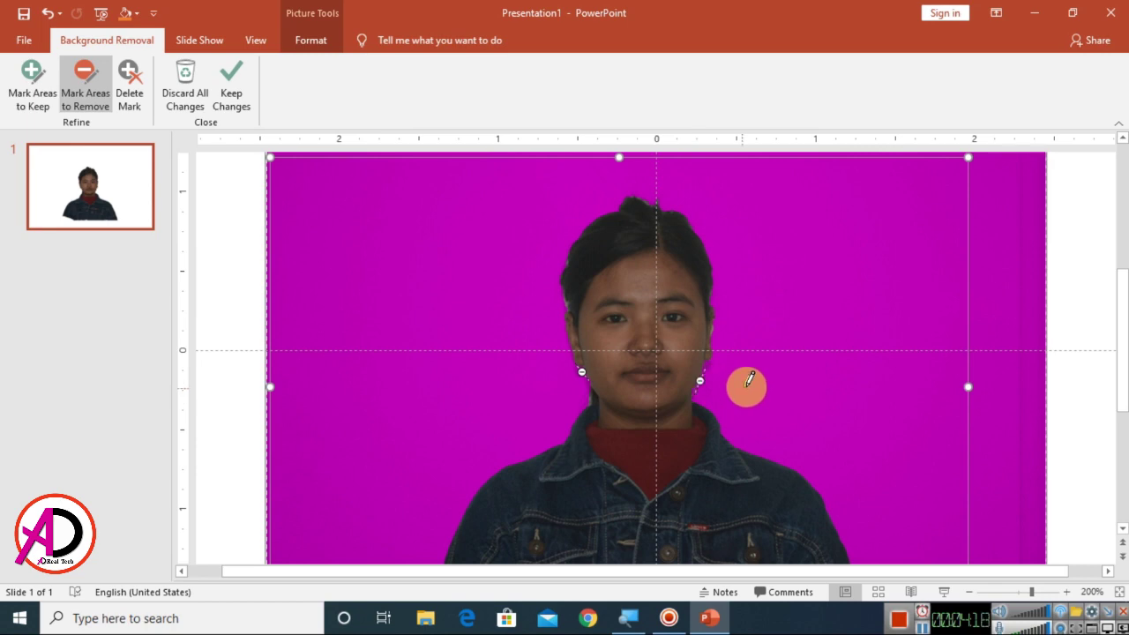
scroll(746, 383, down, 5)
mouse_move(533, 526)
mouse_down()
mouse_move(524, 515)
mouse_move(589, 534)
mouse_up()
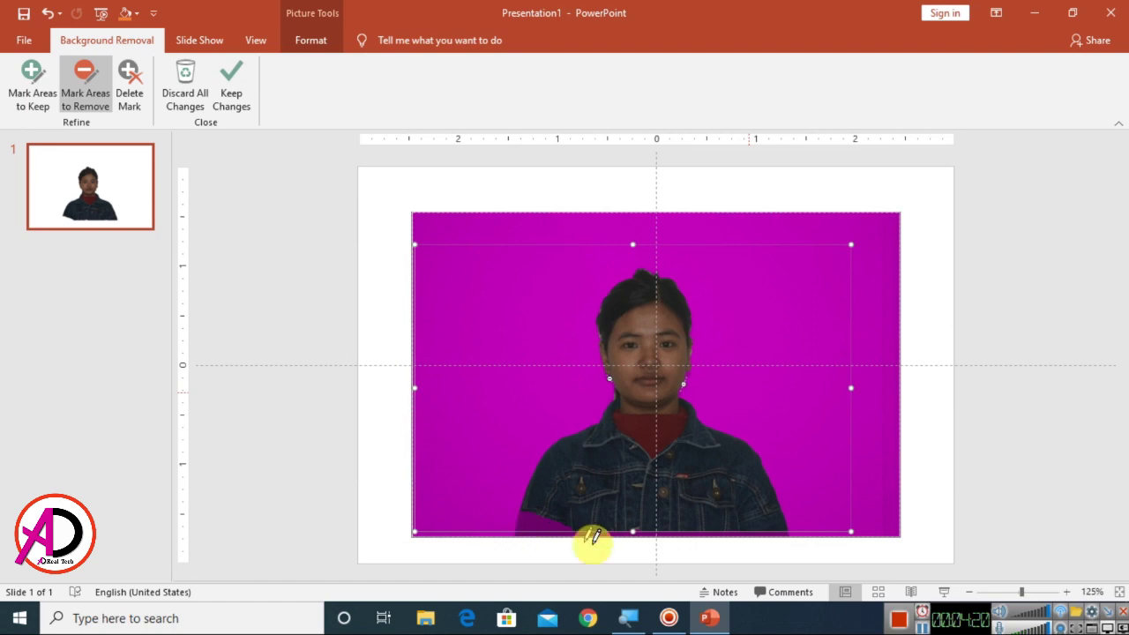
click(24, 91)
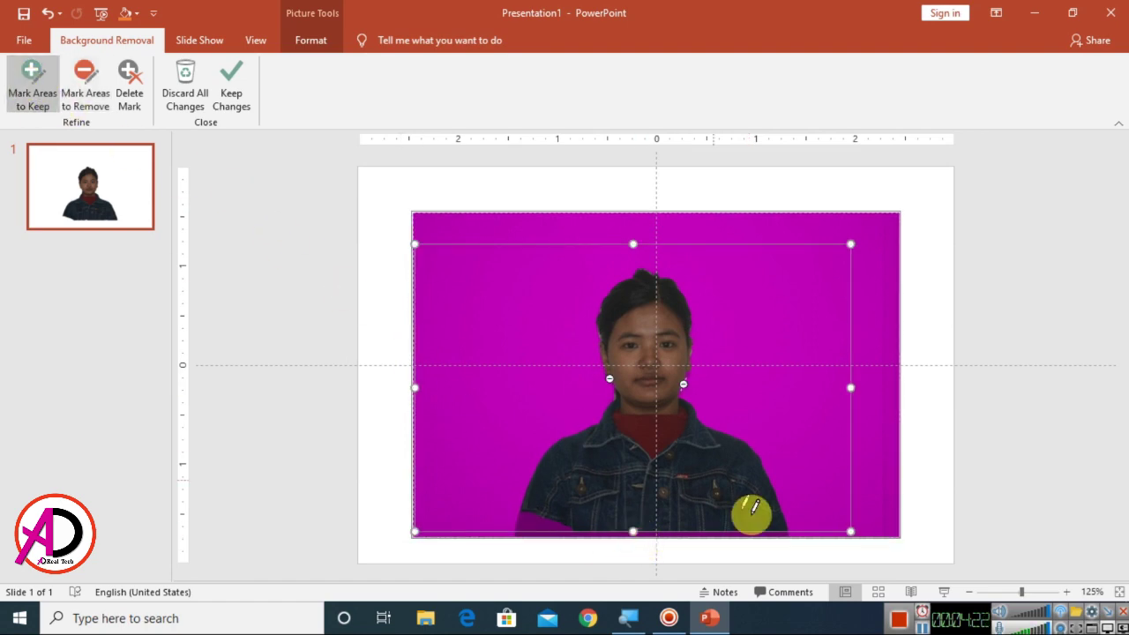
drag(635, 532, 635, 540)
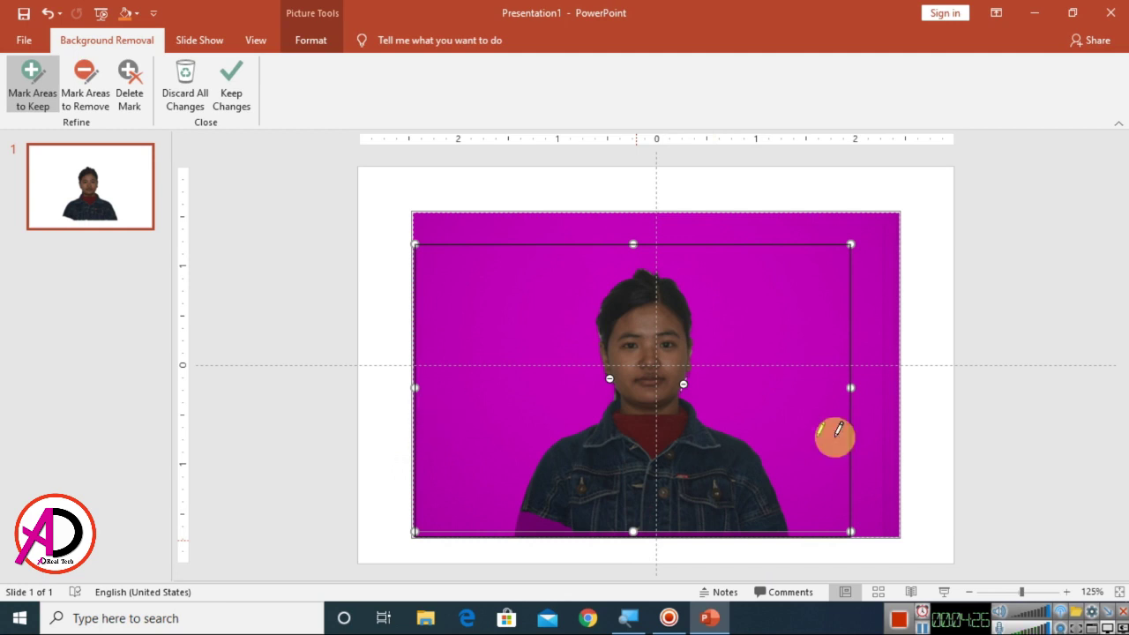
click(850, 393)
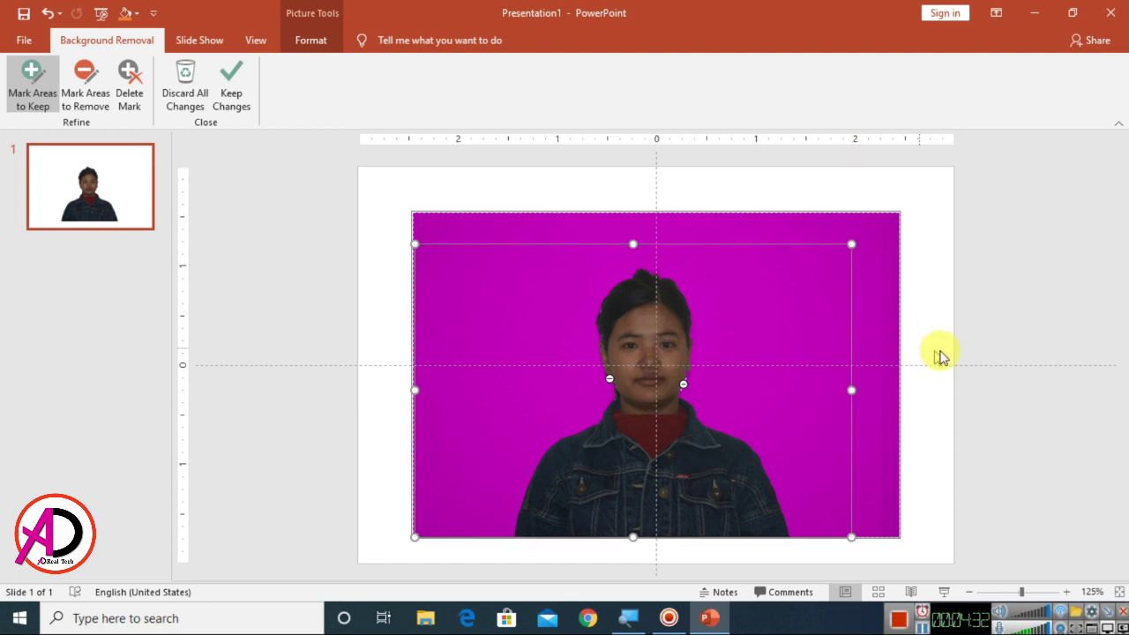
click(234, 82)
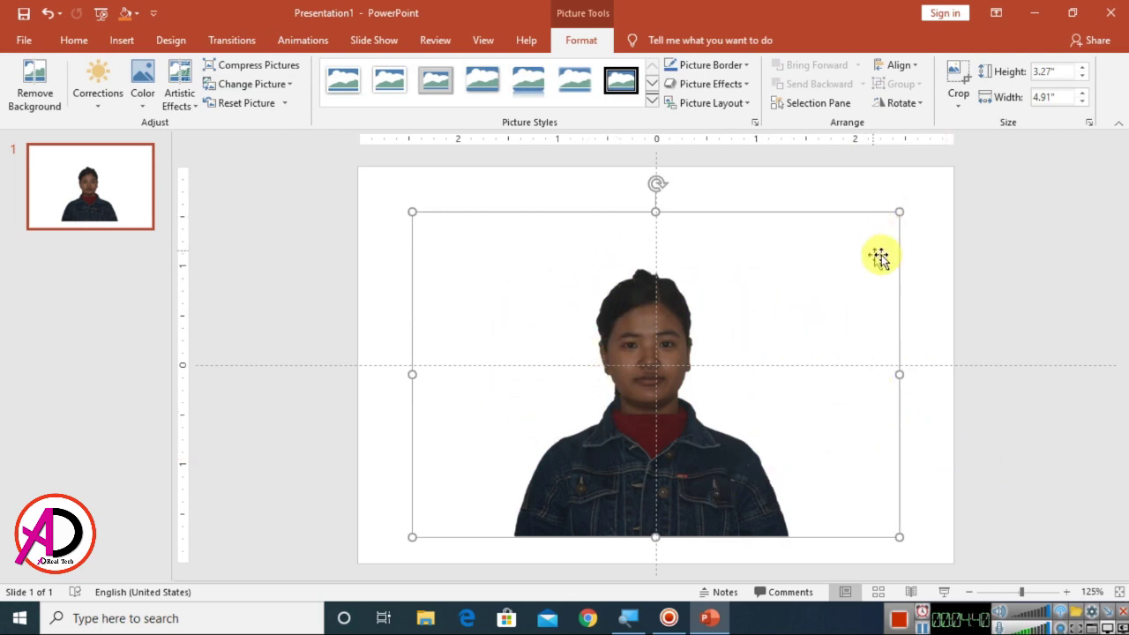
- Crop all four sides to a 2.48 × 1.88 in head-and-shoulders shot and move it up-left
click(957, 86)
drag(896, 381, 755, 388)
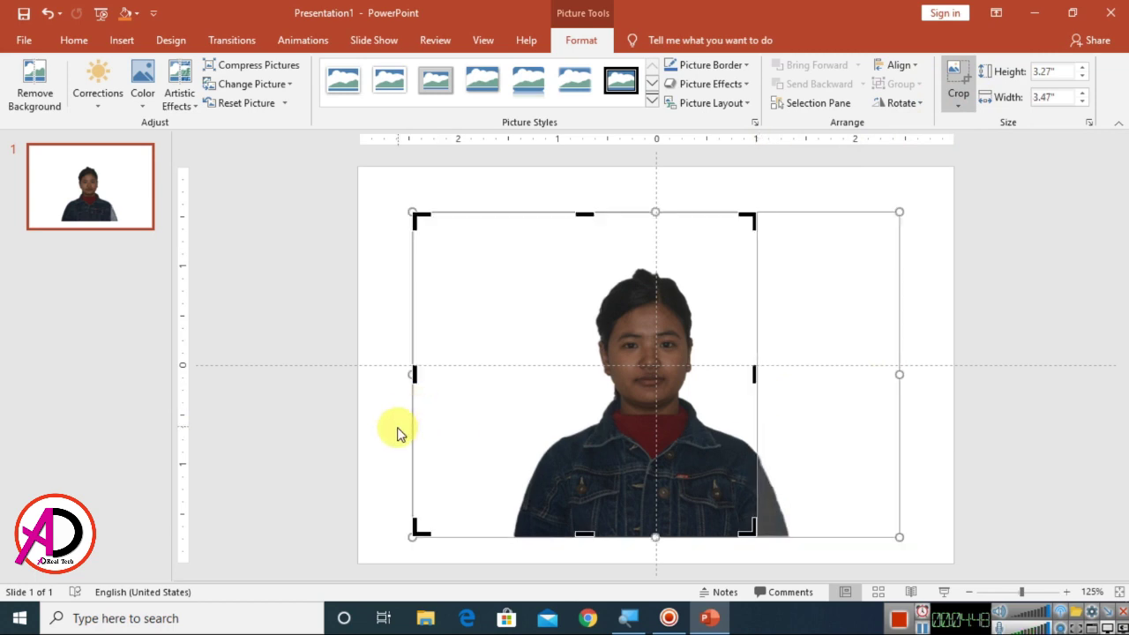
drag(412, 376, 559, 372)
drag(551, 374, 553, 373)
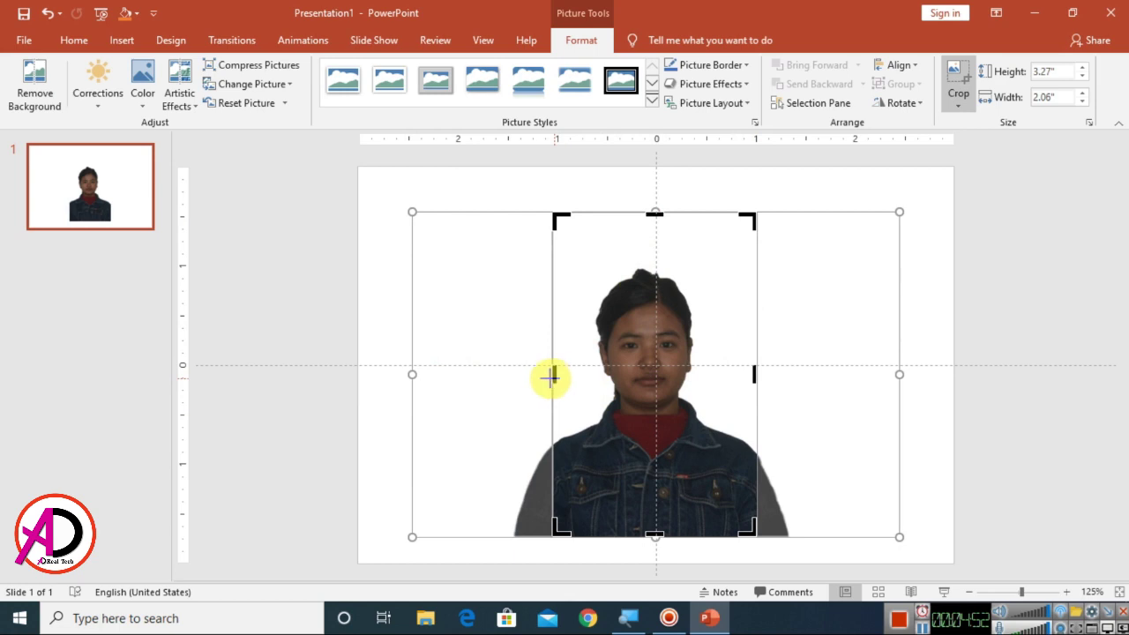
drag(647, 212, 647, 248)
drag(653, 534, 656, 494)
drag(749, 370, 739, 373)
drag(547, 373, 554, 373)
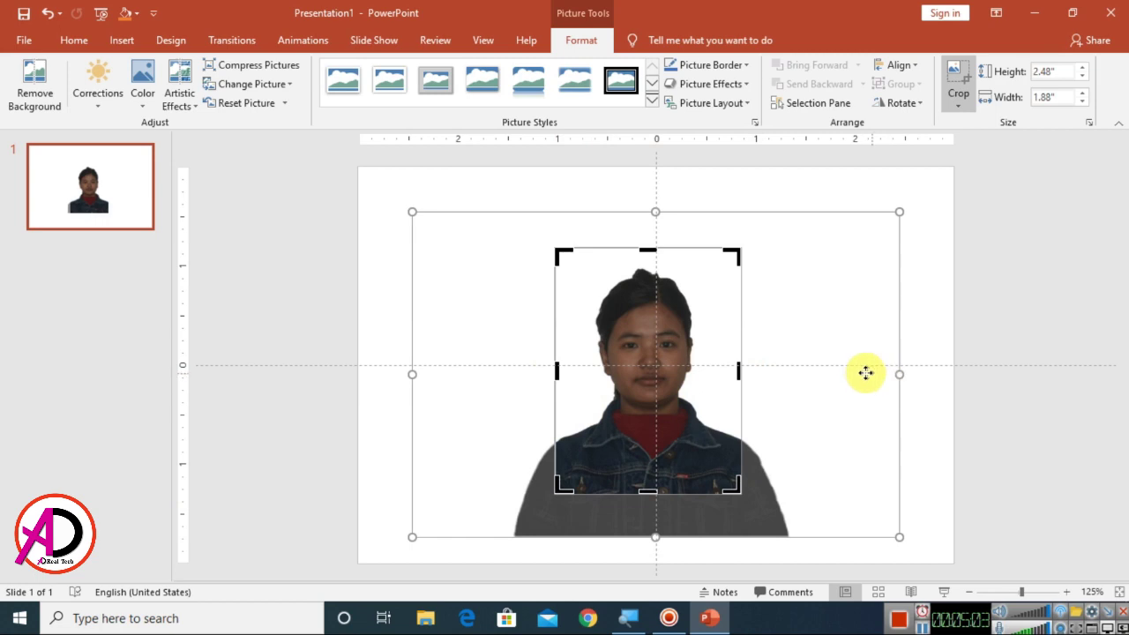
click(924, 269)
drag(579, 486, 580, 411)
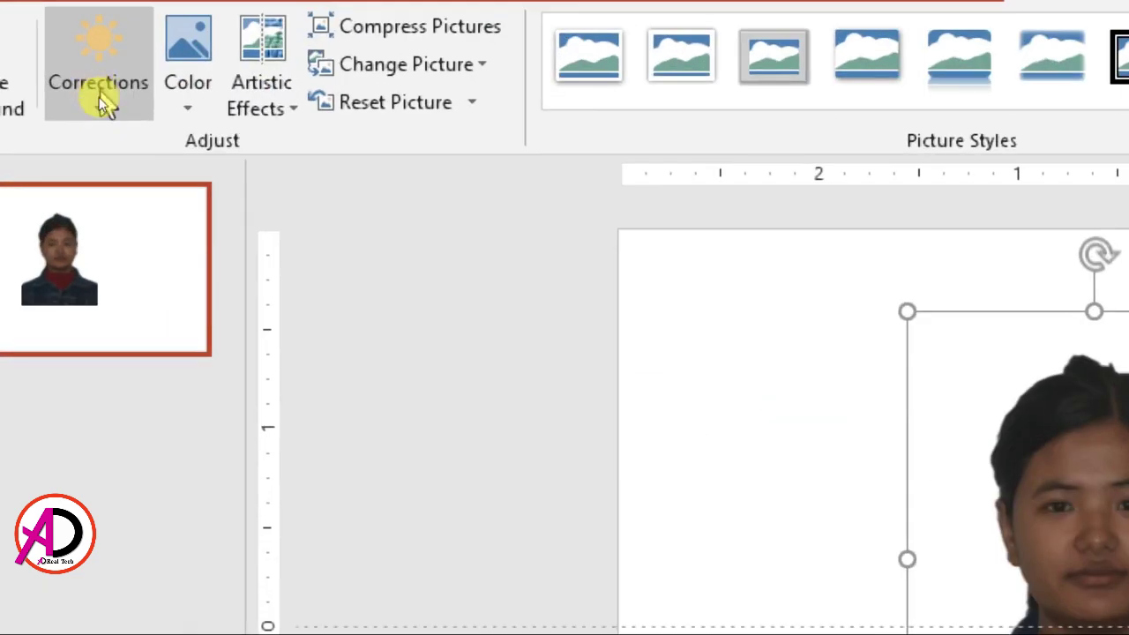
- Apply the Brightness +40% Contrast +40% correction to the photo
click(101, 104)
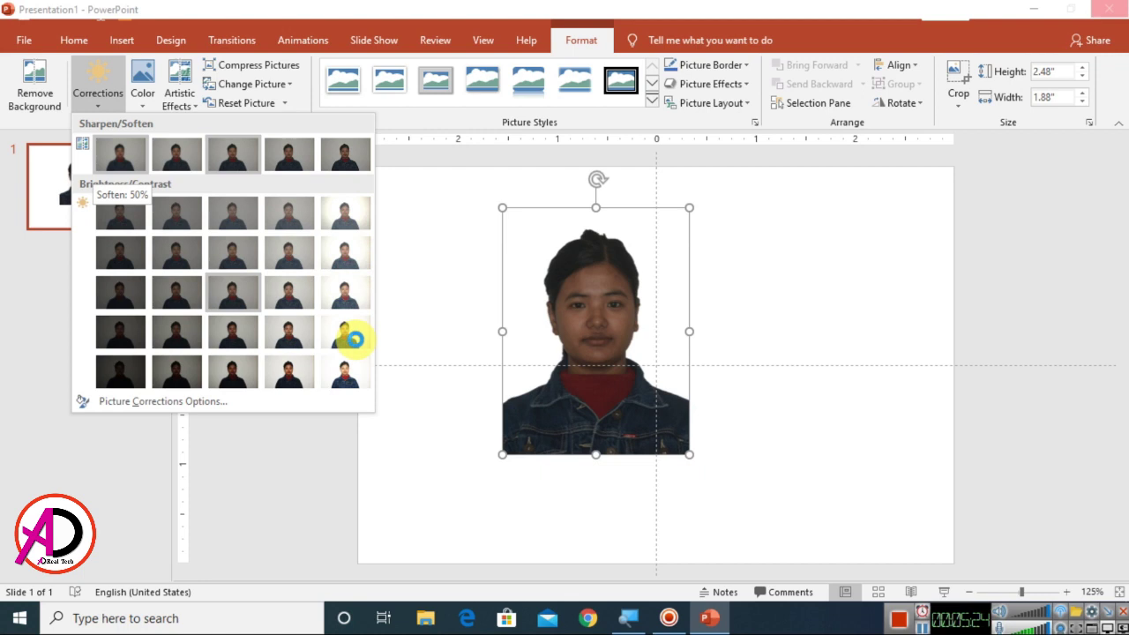
click(353, 338)
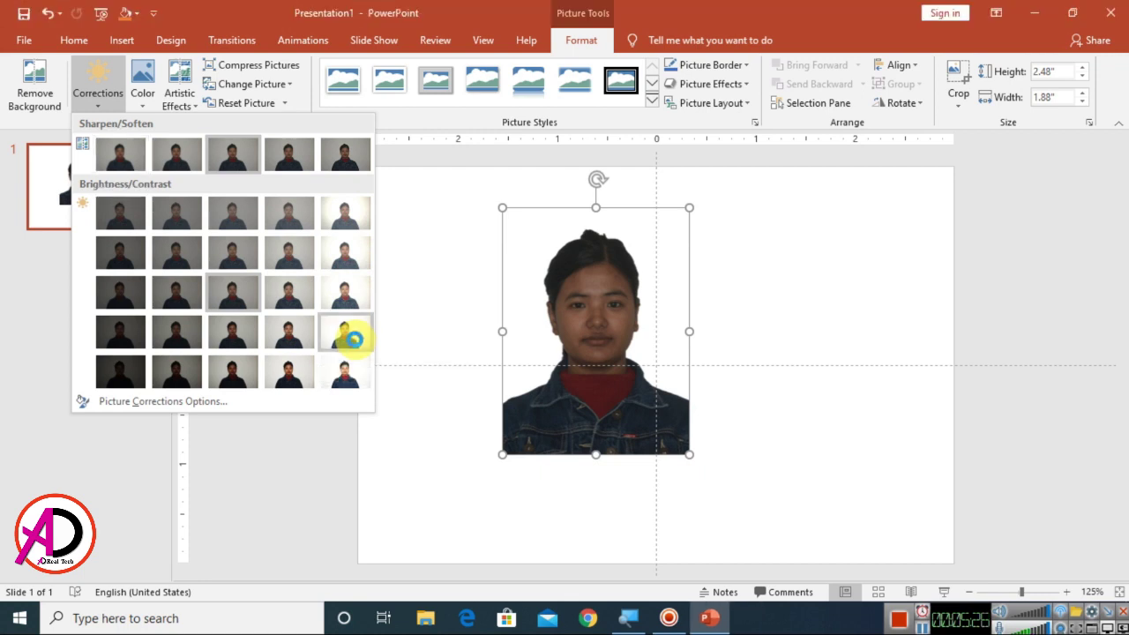
click(346, 374)
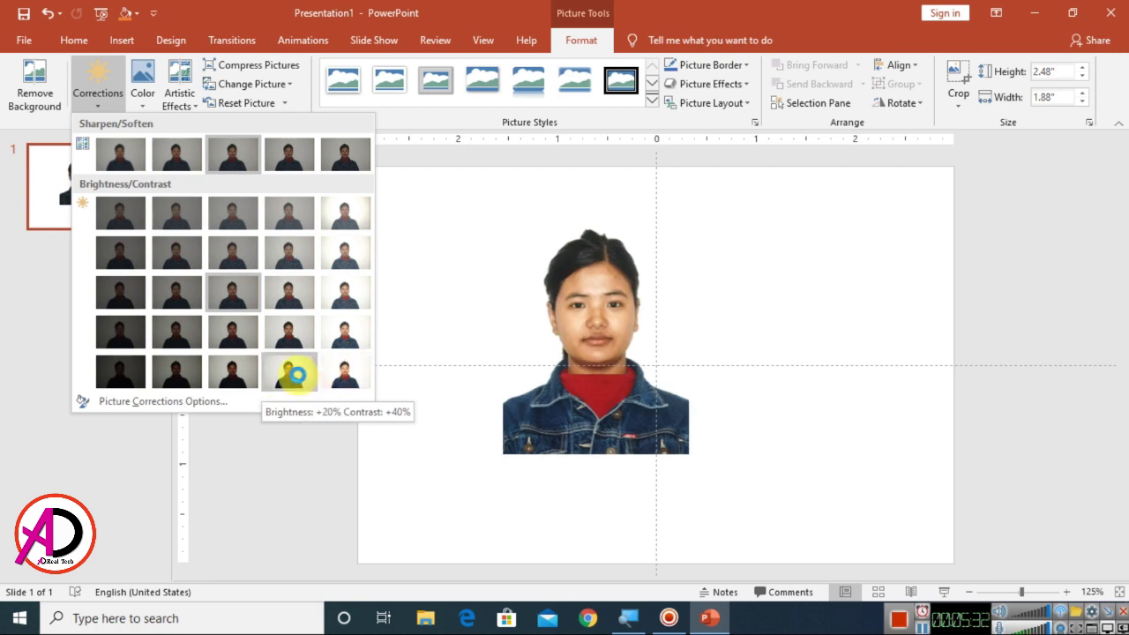
click(344, 381)
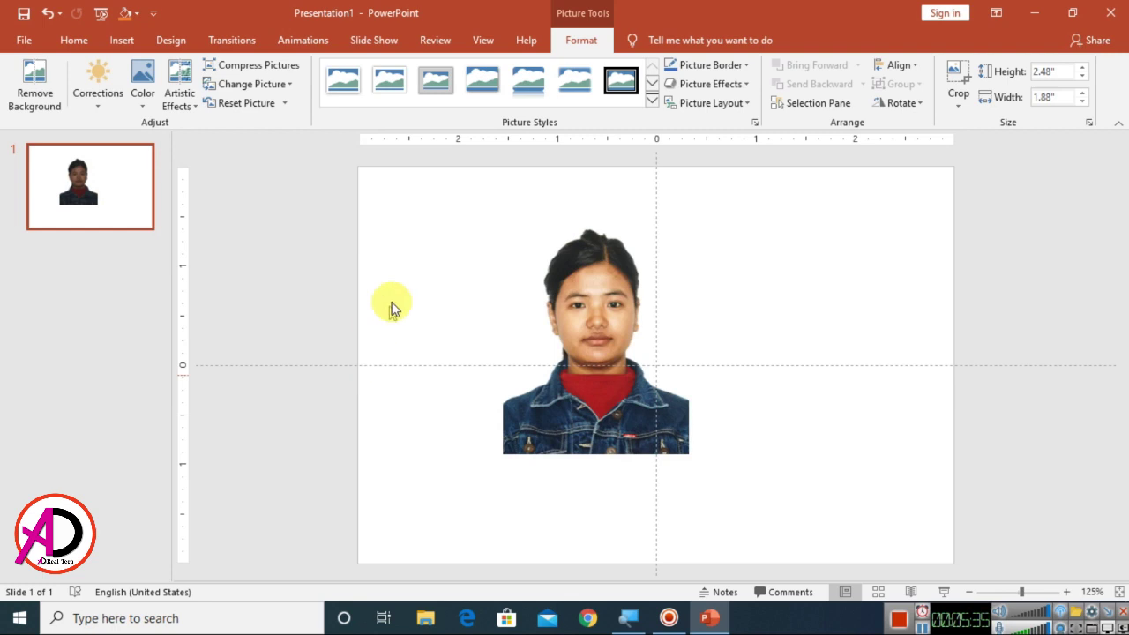
- Warm the photo's colour tone to 5900 K and reposition it slightly
click(144, 104)
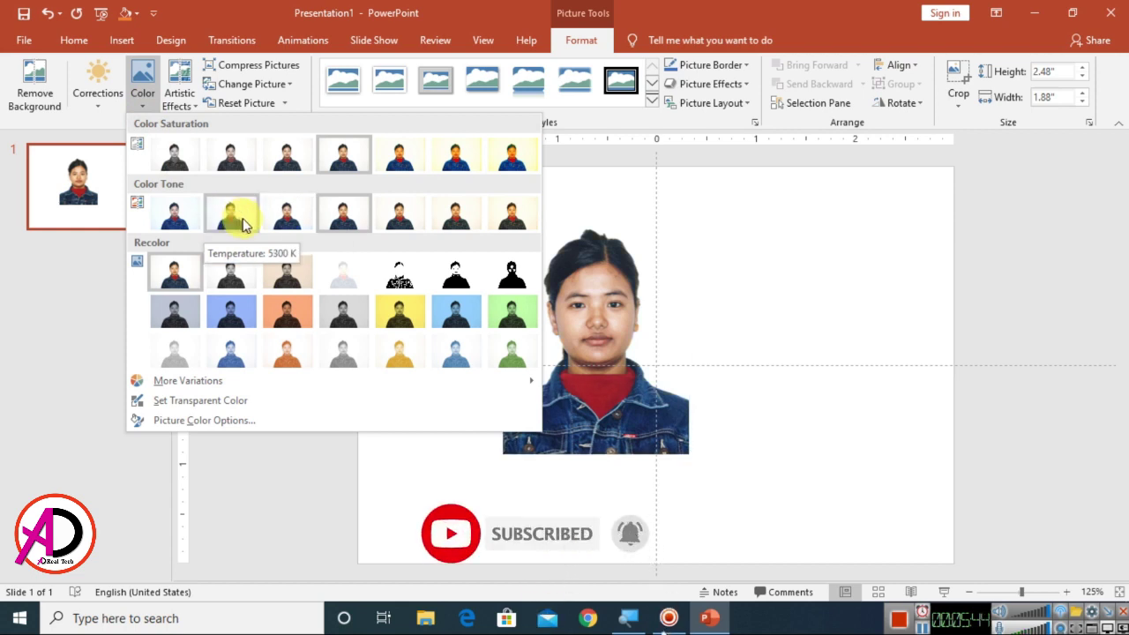
click(290, 228)
drag(662, 369, 559, 369)
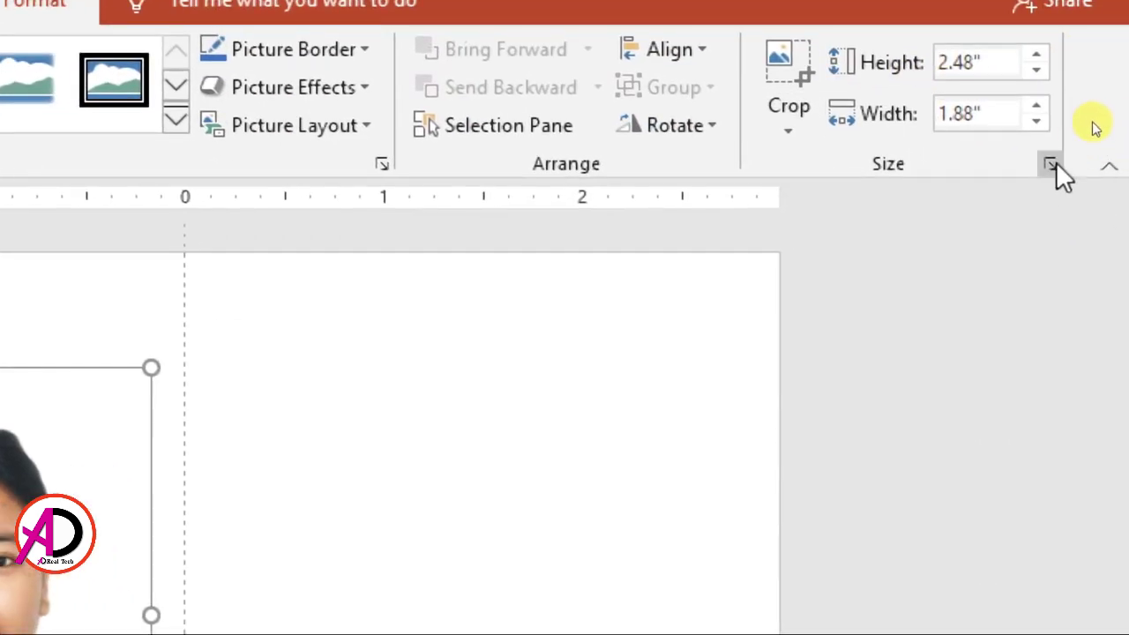
- Untick Lock aspect ratio and size the photo 2 in high by 1.5 in wide
click(1057, 163)
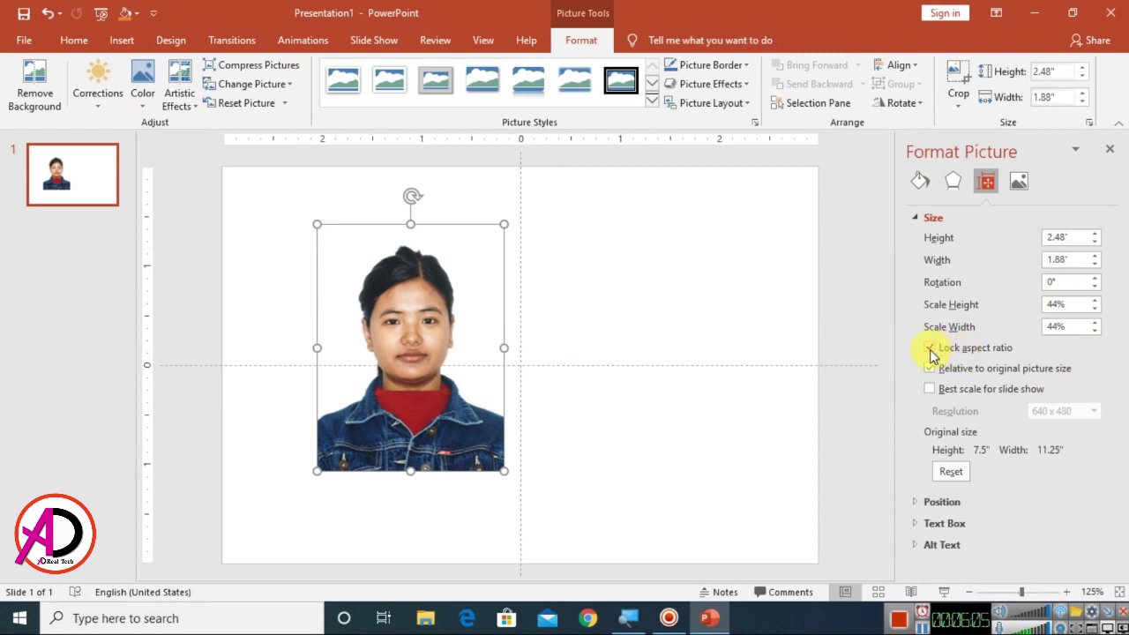
key(shift+F10)
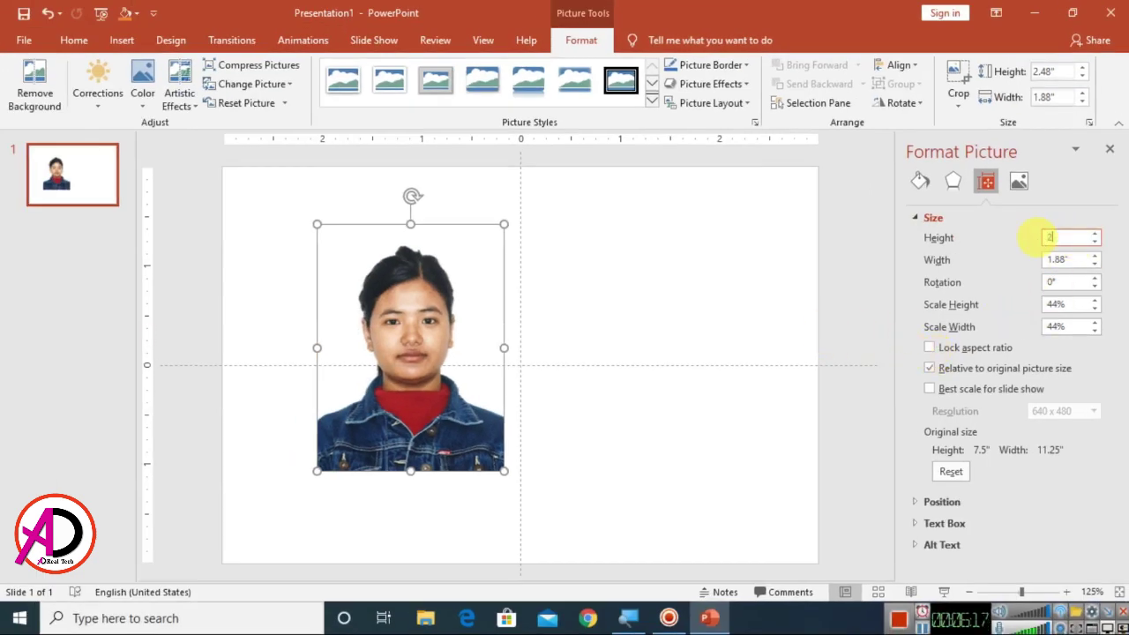
key(Tab)
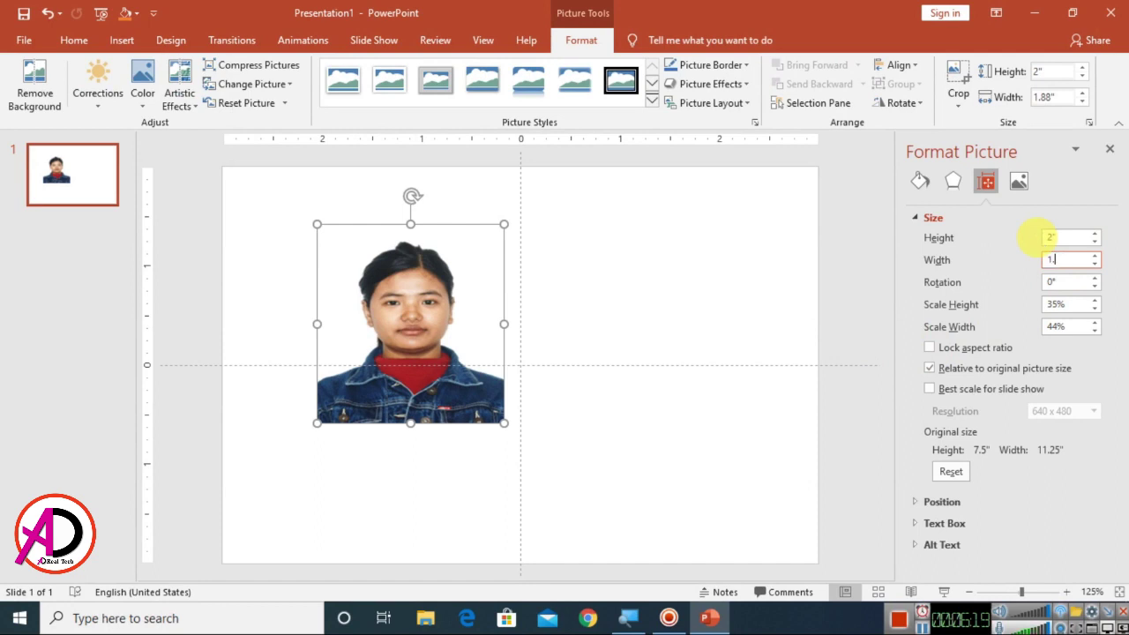
key(Tab)
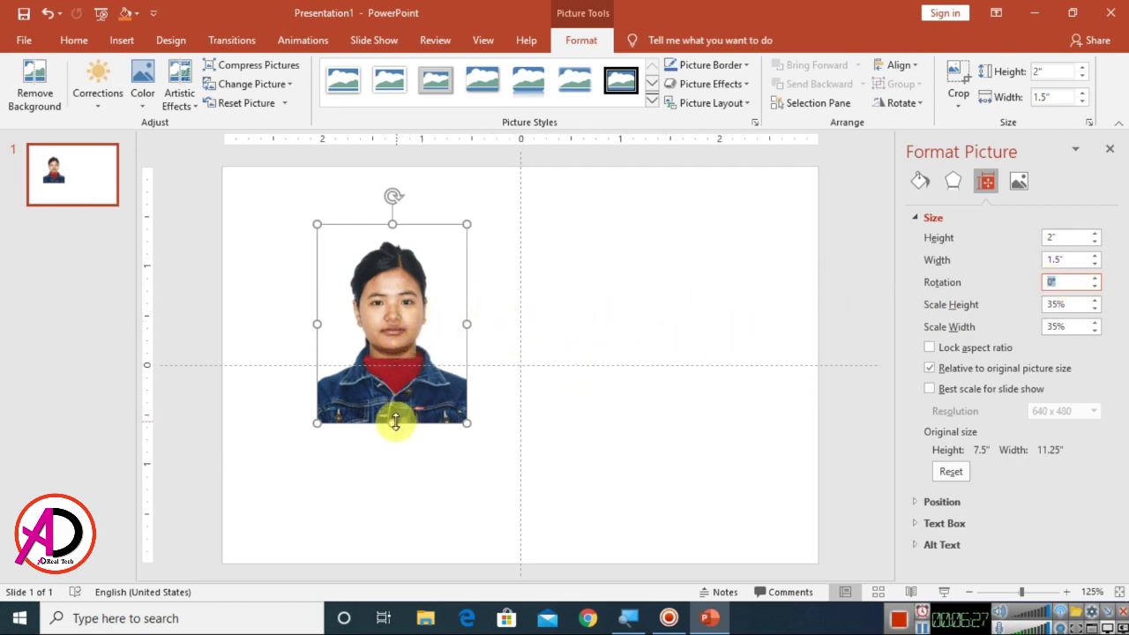
- Drag the photo down to 1.88 × 1.45 in, close the Format Picture pane and move it up-left
drag(390, 423, 392, 414)
drag(467, 416, 461, 410)
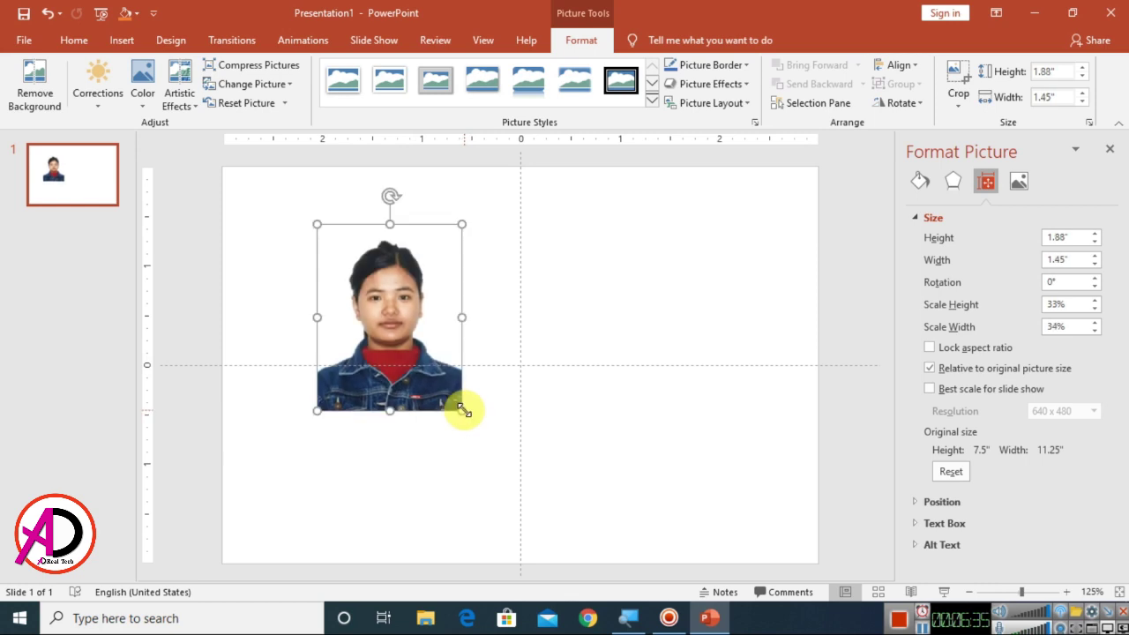
click(1110, 150)
drag(484, 303, 522, 289)
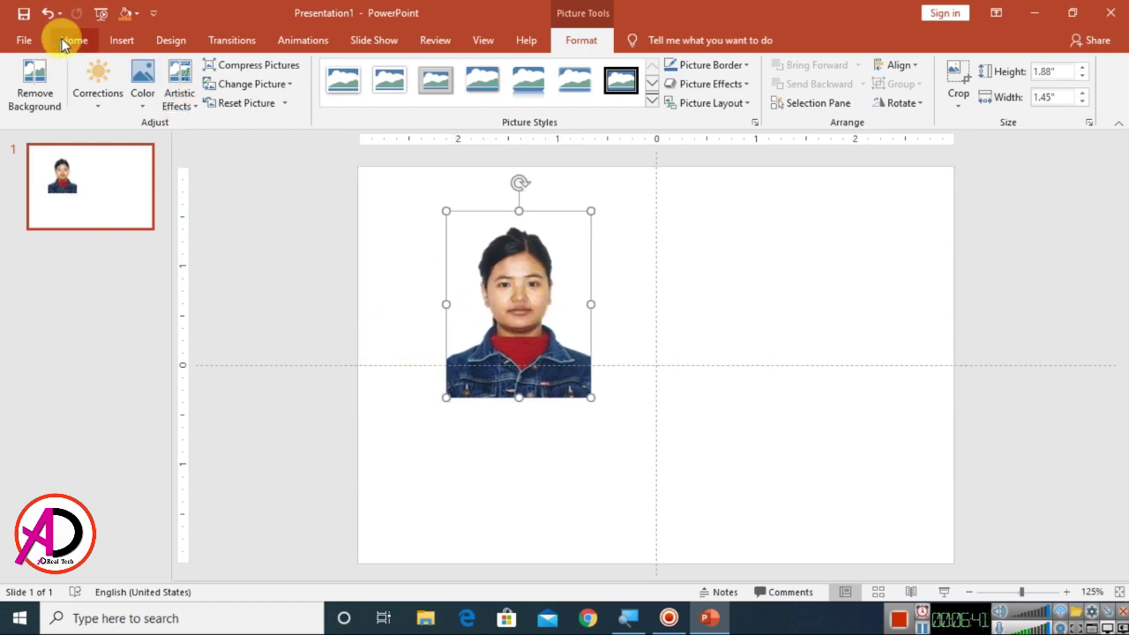
- Draw a rectangle over the photo from its top-left to bottom-right corner, about 1.91 × 1.46 in
click(122, 39)
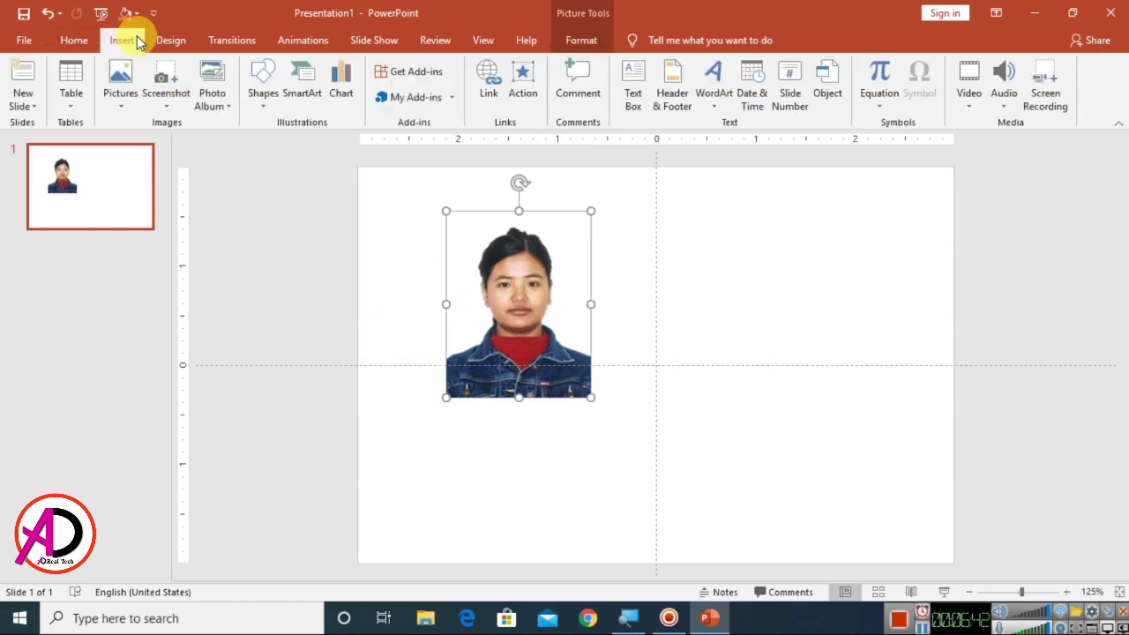
click(275, 104)
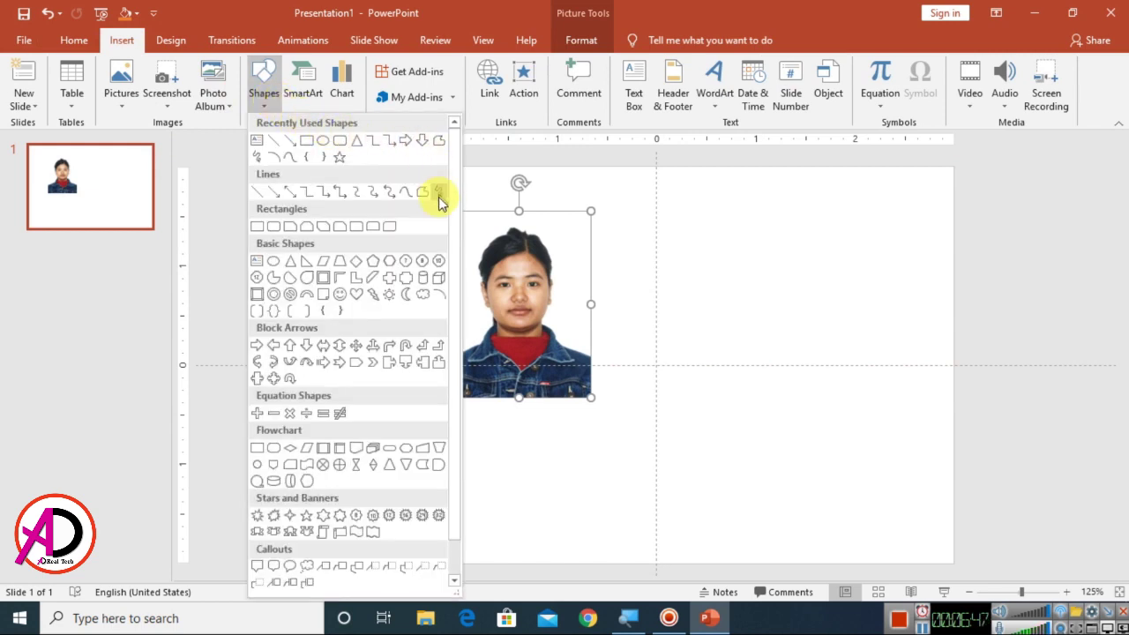
click(309, 145)
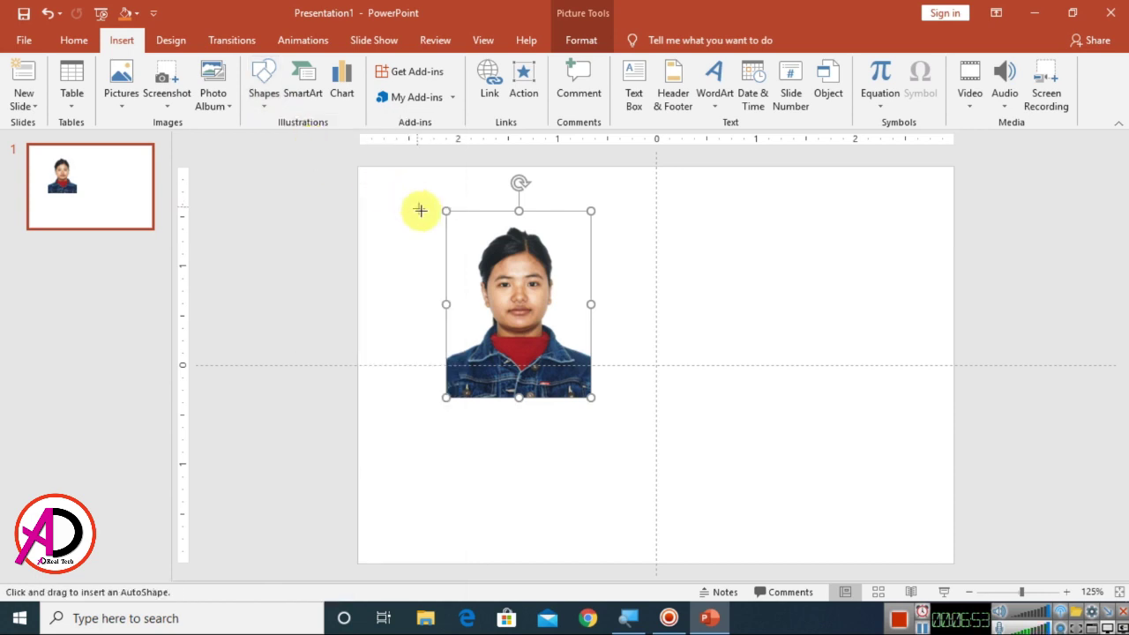
mouse_move(446, 210)
mouse_down()
mouse_move(494, 238)
mouse_move(588, 361)
mouse_move(591, 398)
mouse_up()
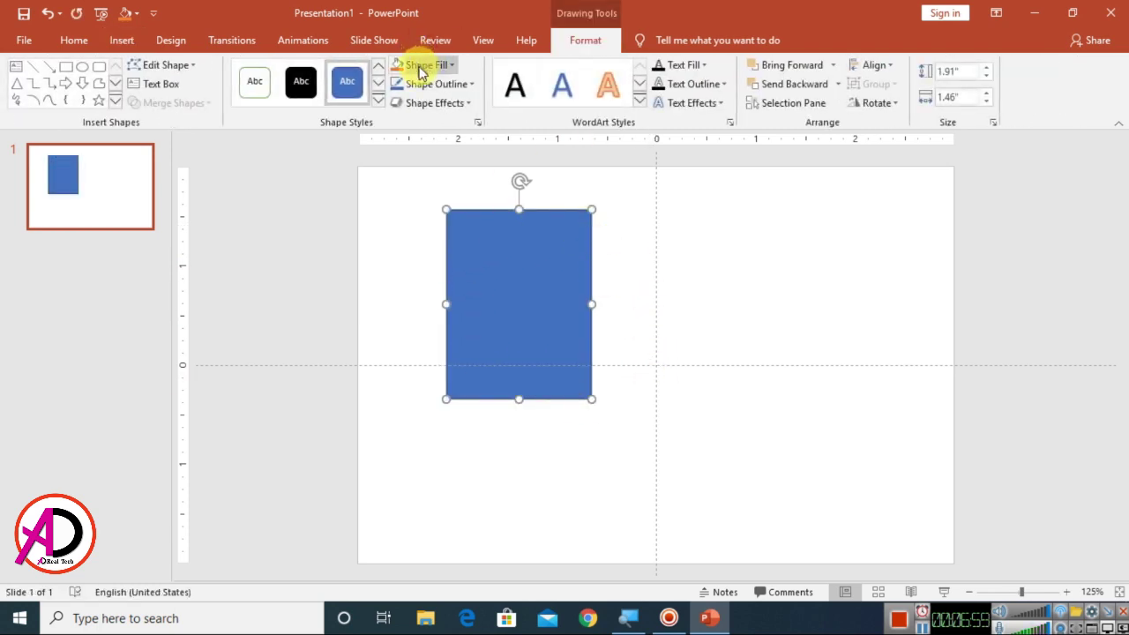
- Fill the rectangle light blue with no outline and send it to the back behind the photo
click(422, 66)
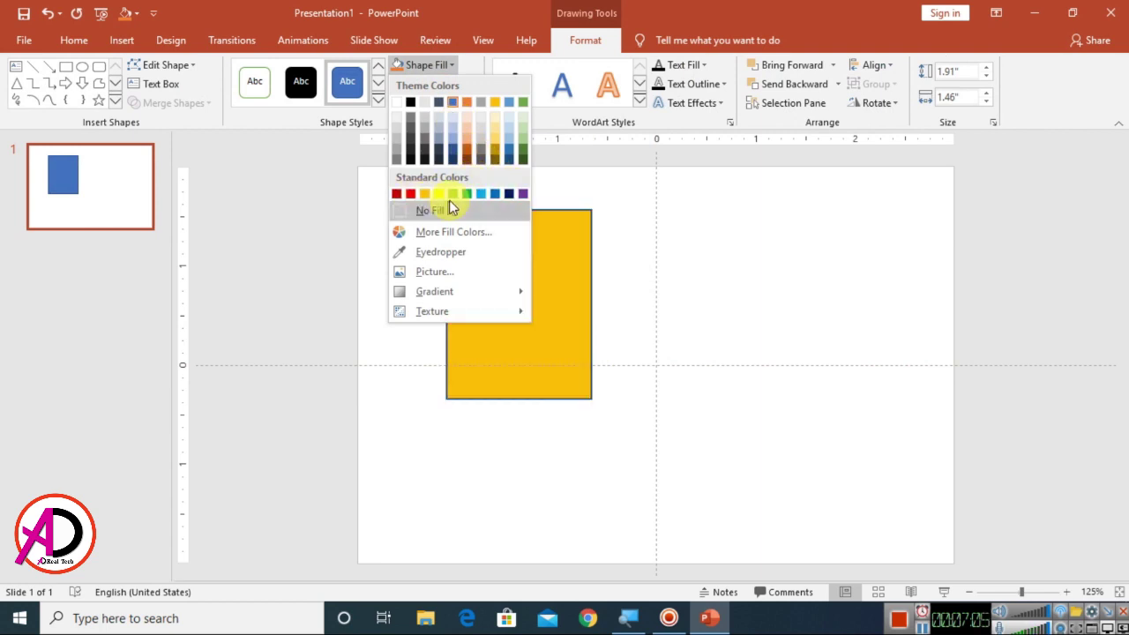
click(481, 194)
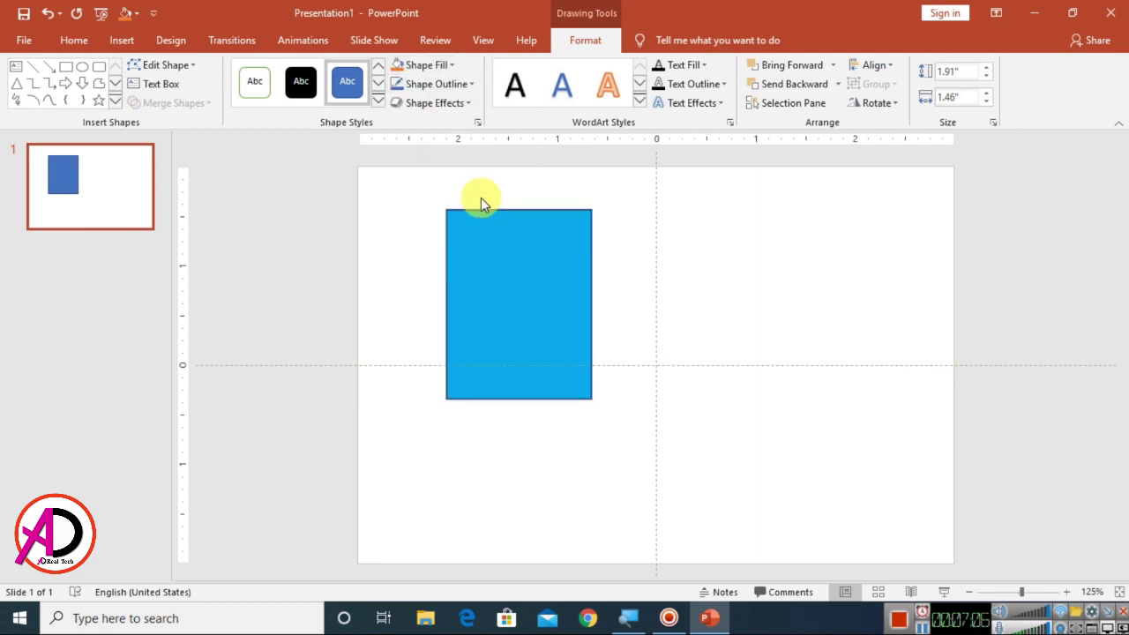
click(432, 85)
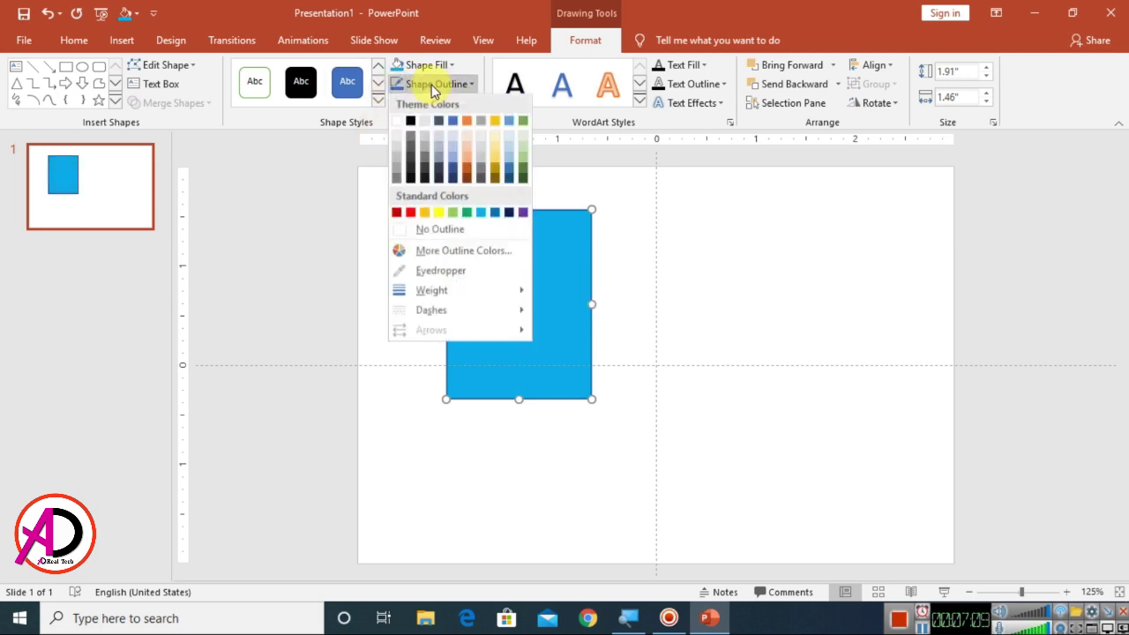
click(430, 227)
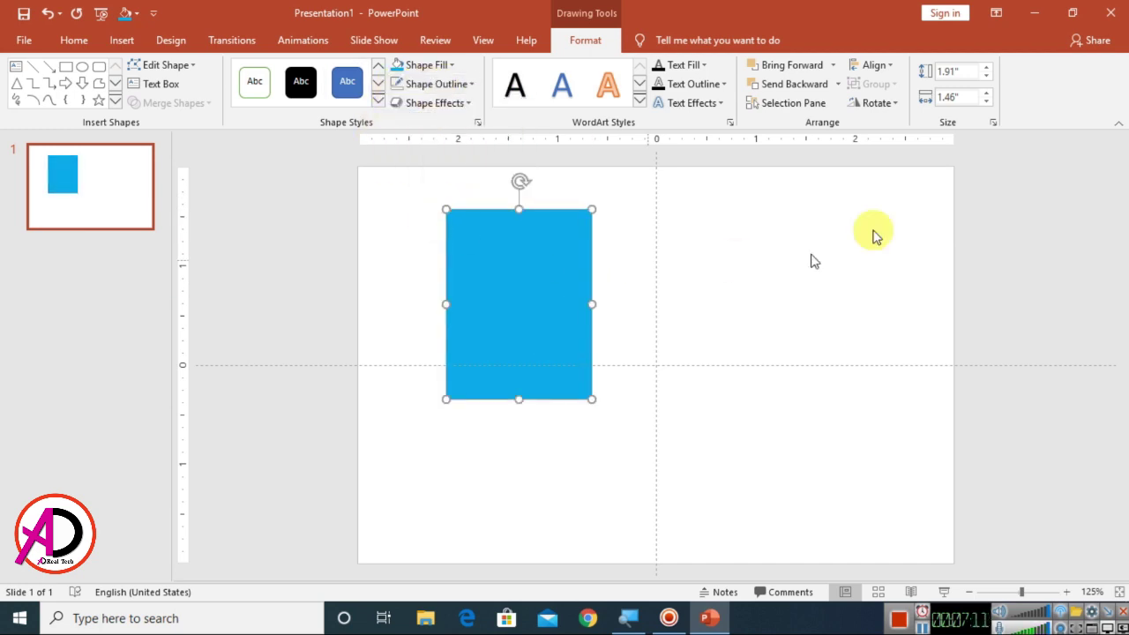
click(837, 84)
click(792, 122)
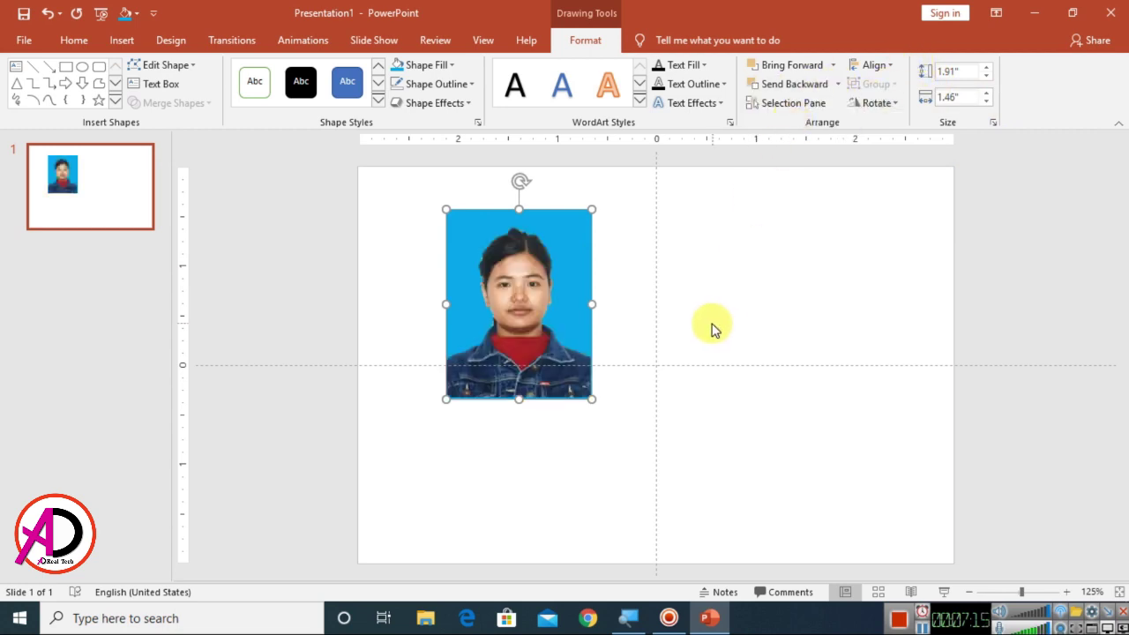
click(579, 371)
- Move the passport photo off the blue rectangle and back onto it
click(521, 356)
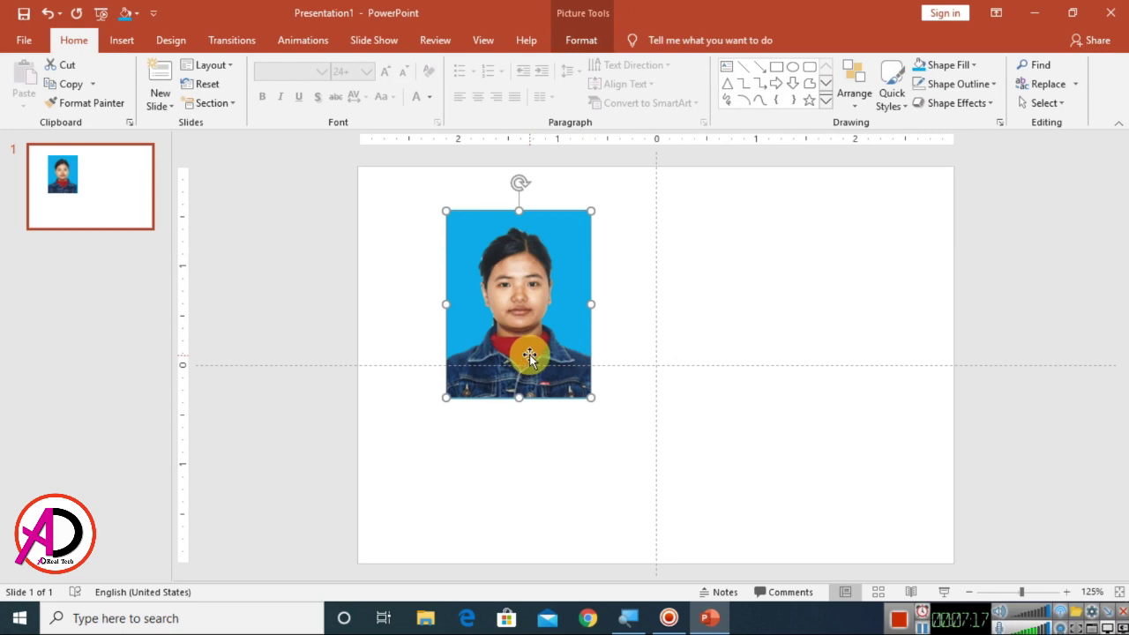
click(736, 269)
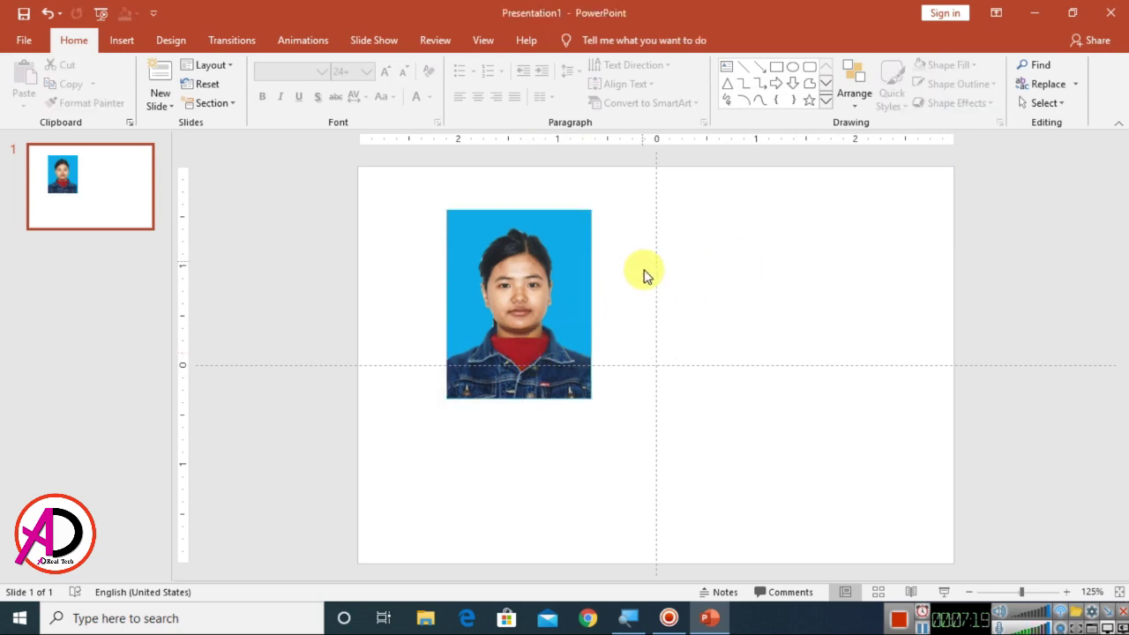
scroll(655, 271, up, 5)
scroll(629, 317, down, 10)
scroll(609, 328, up, 3)
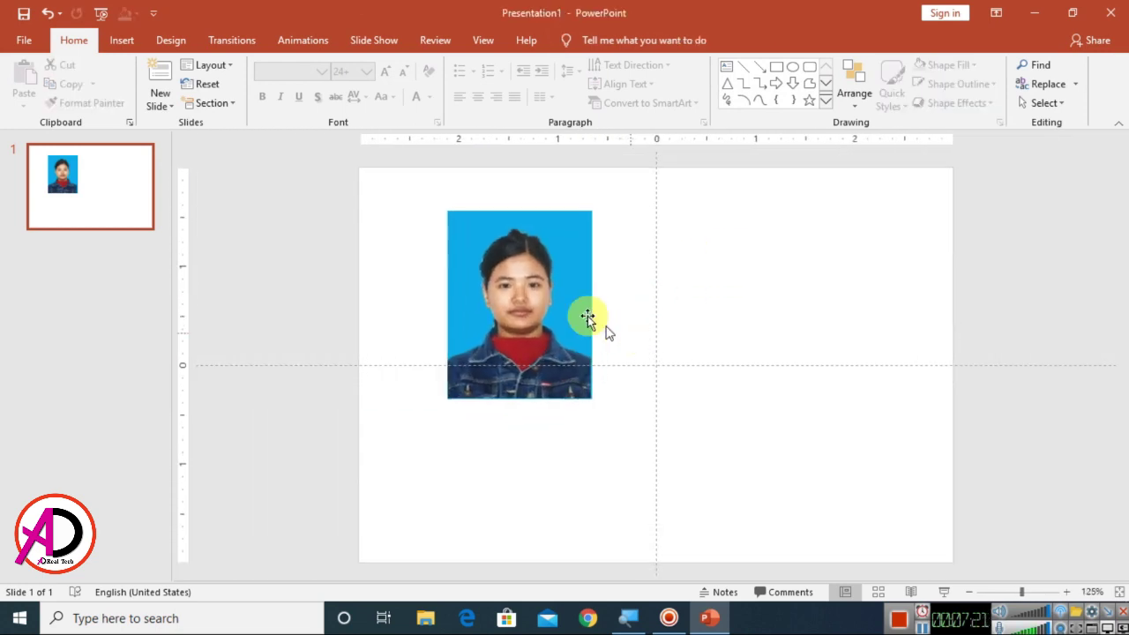
drag(551, 265, 617, 306)
click(491, 252)
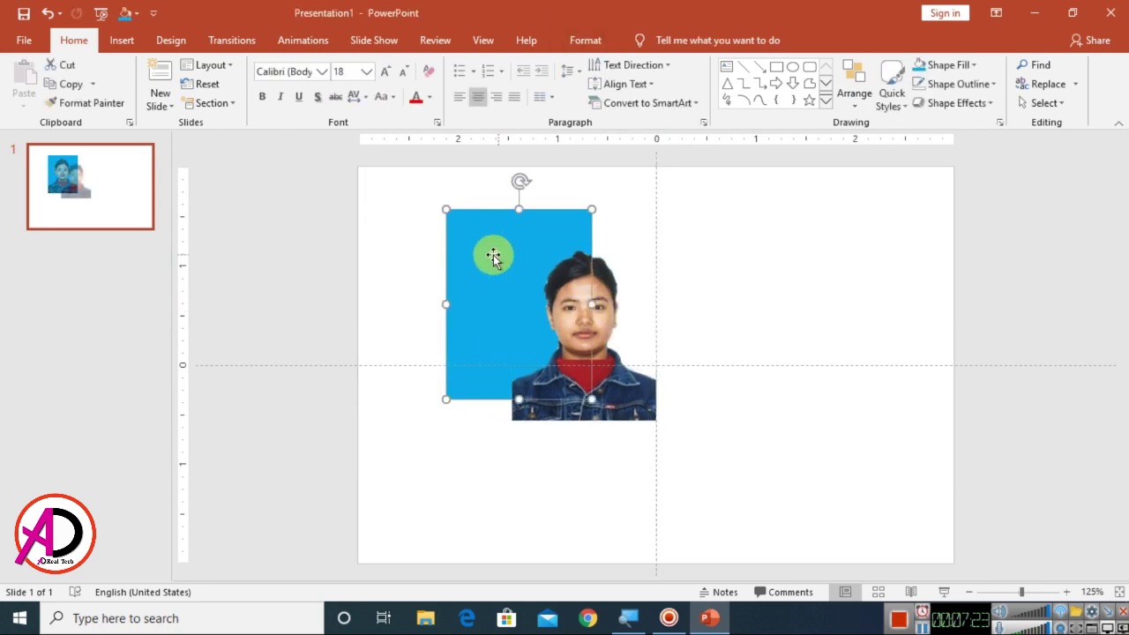
click(518, 209)
drag(615, 375, 549, 351)
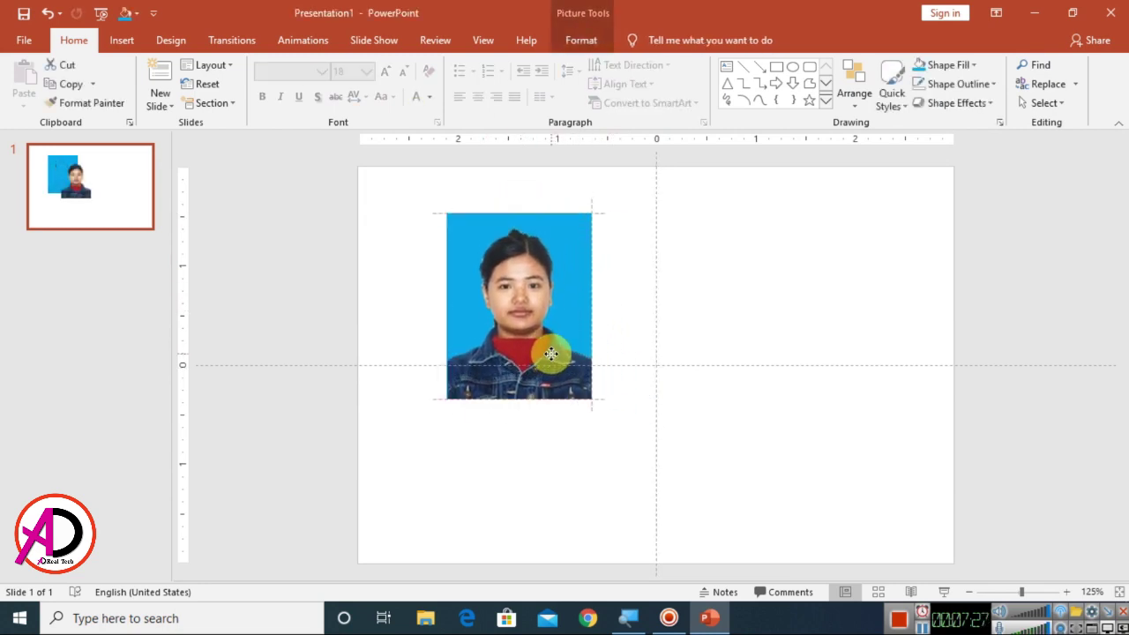
- Lower the blue rectangle's top edge slightly and realign the photo over it
drag(565, 256, 665, 264)
click(477, 261)
drag(519, 212, 518, 218)
drag(637, 282, 540, 283)
click(764, 317)
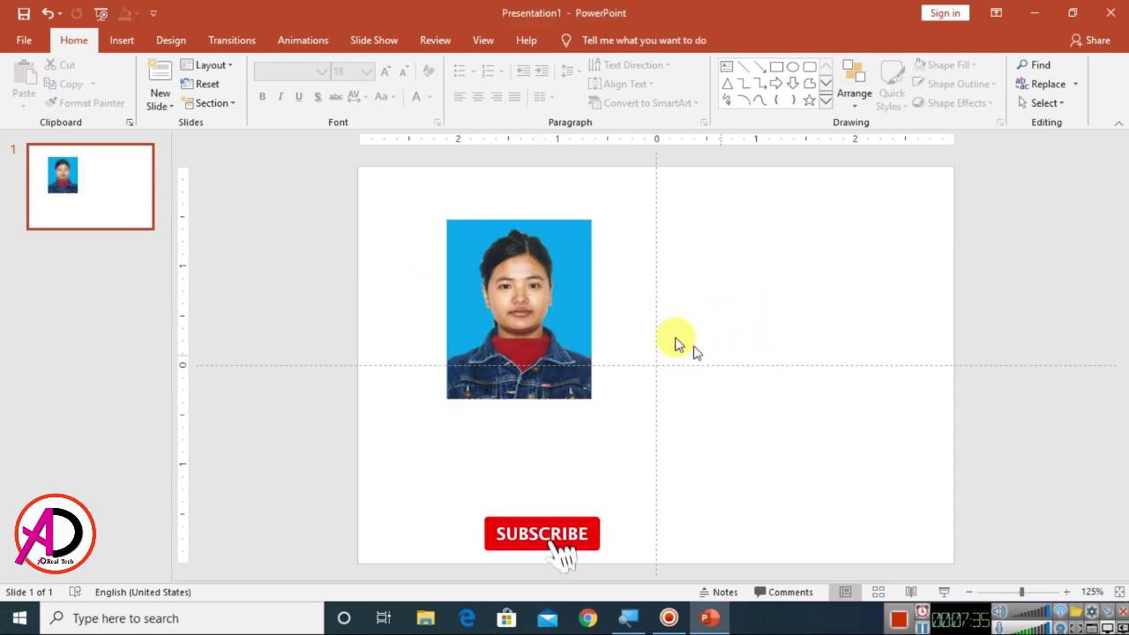
- Move the photo and rectangle together slightly higher, then review the Shape and Picture Format settings
mouse_move(420, 205)
mouse_down()
mouse_move(605, 360)
mouse_move(679, 476)
mouse_up()
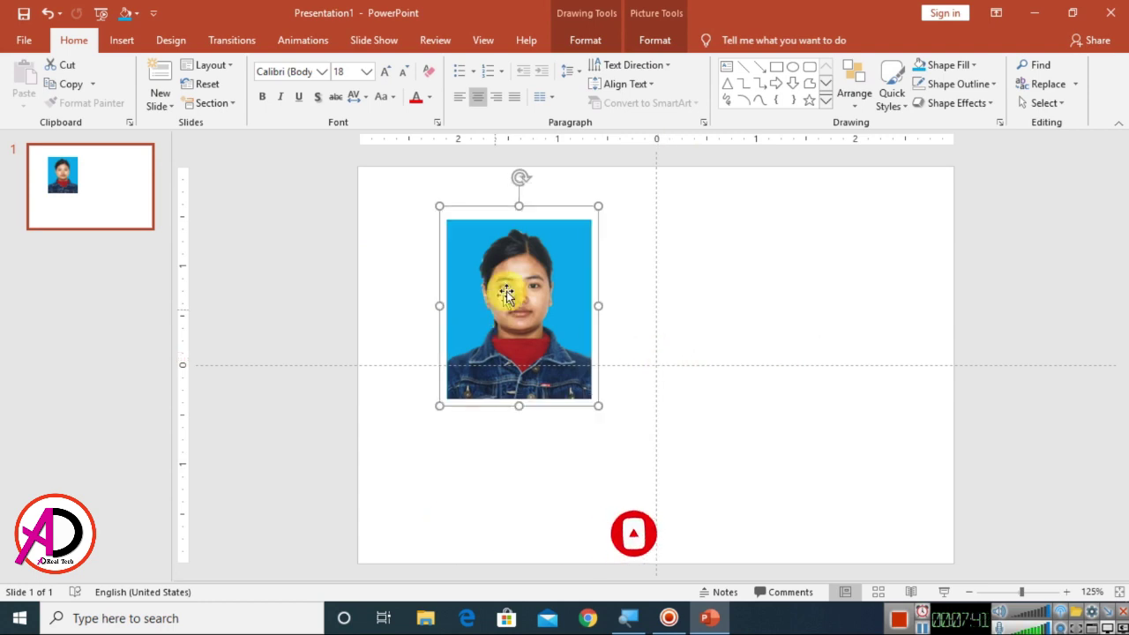
mouse_move(587, 340)
mouse_down()
mouse_move(585, 362)
mouse_move(479, 294)
mouse_move(549, 311)
mouse_up()
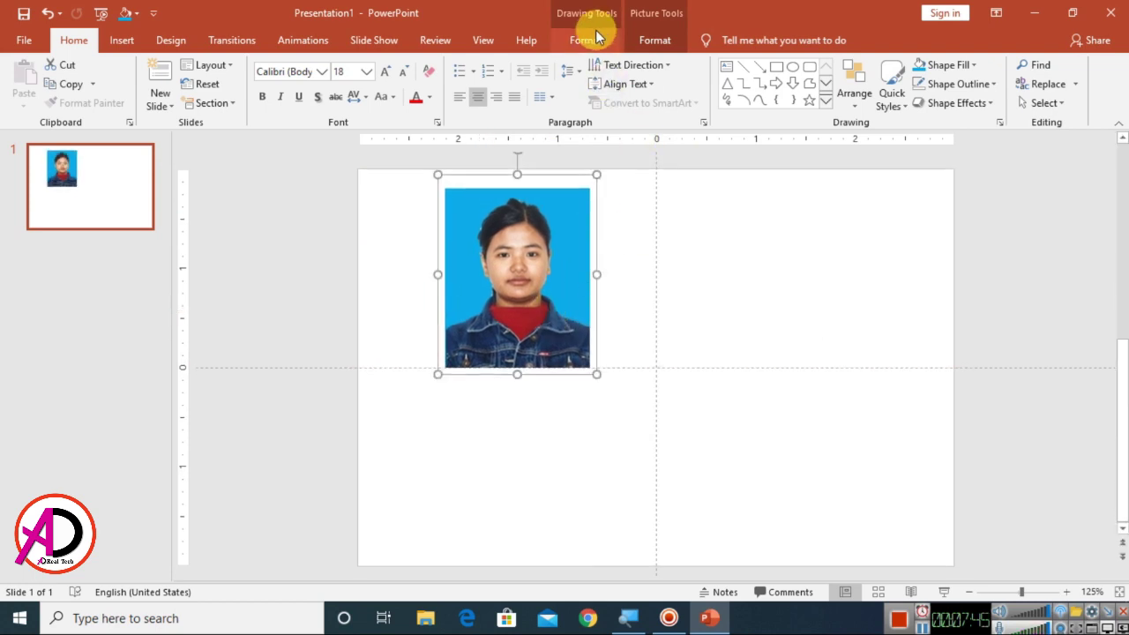
click(597, 37)
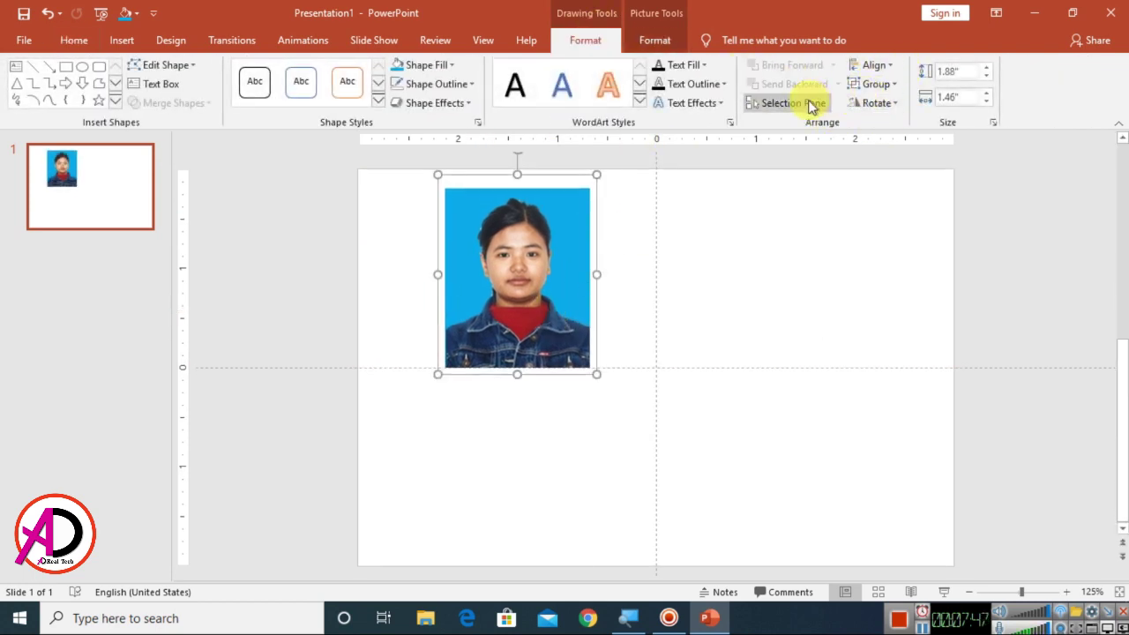
click(657, 40)
click(770, 297)
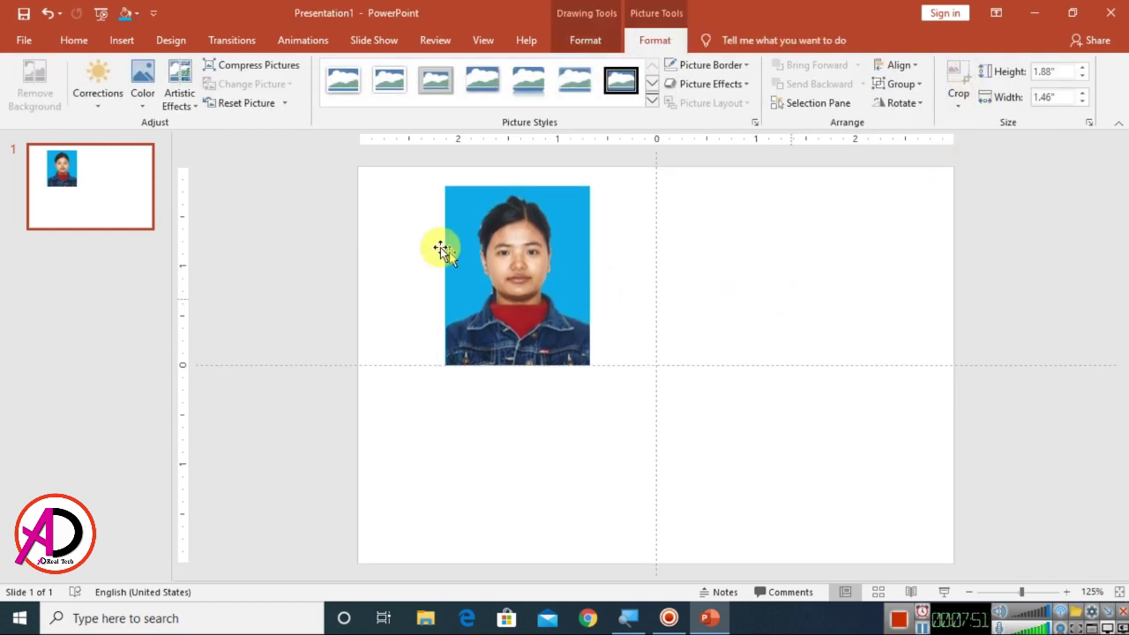
- Settle the passport photo into the slide's top-left corner
drag(443, 285, 403, 285)
scroll(618, 366, down, 5)
scroll(617, 366, up, 4)
mouse_move(479, 323)
mouse_down()
mouse_move(461, 320)
mouse_move(475, 314)
mouse_up()
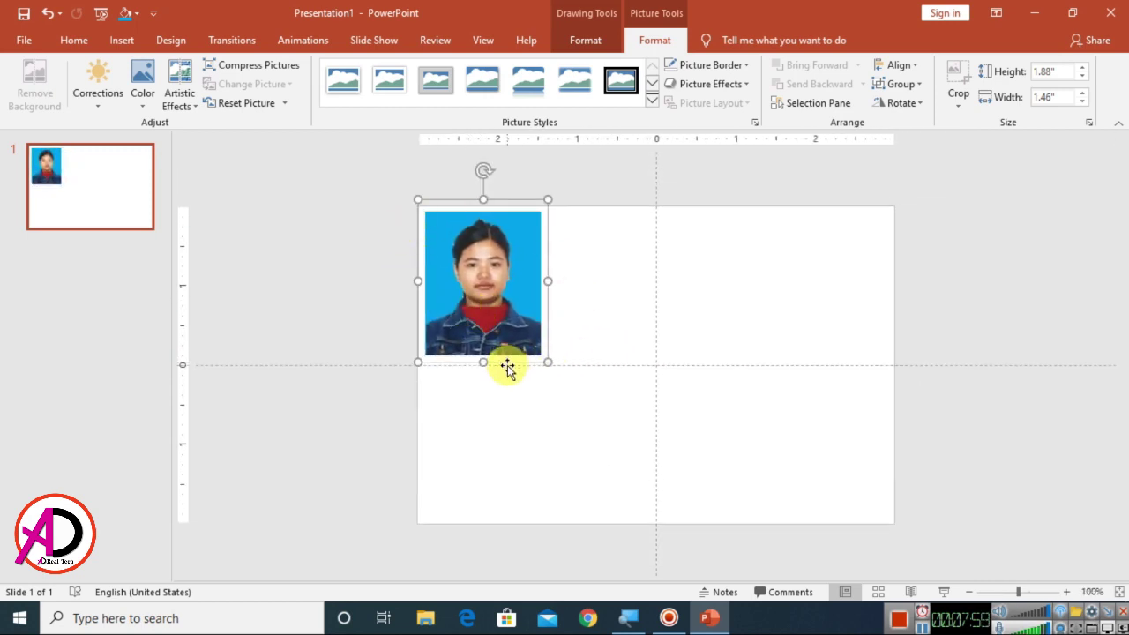
- Place second and third copies to the right and nudge all three left to close gaps
drag(472, 288, 609, 299)
drag(609, 299, 732, 283)
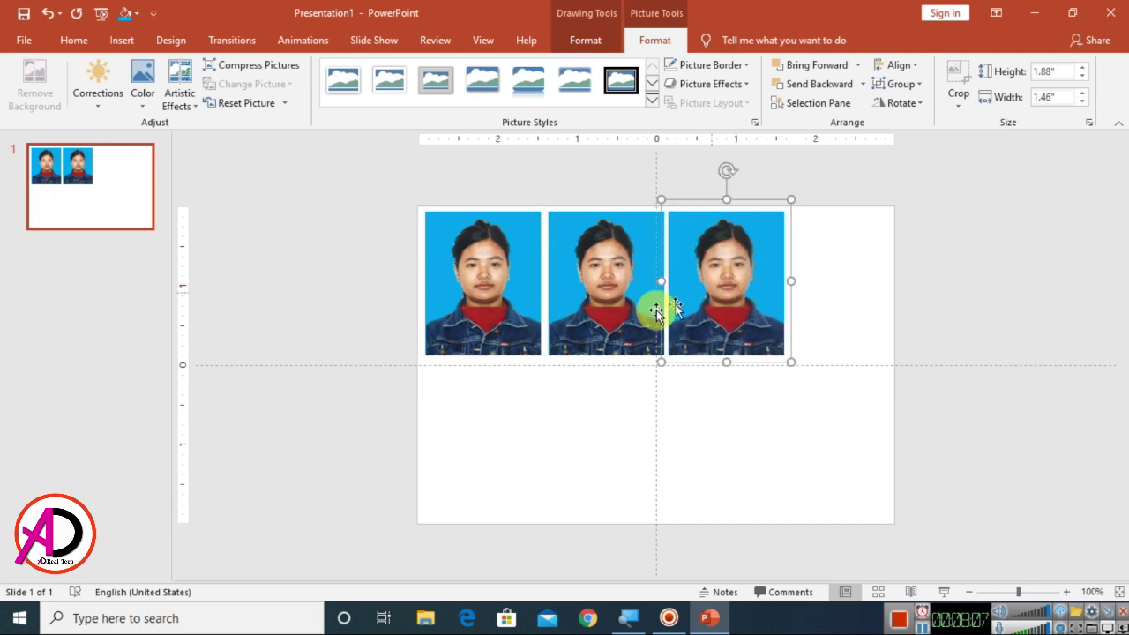
click(509, 344)
key(Left)
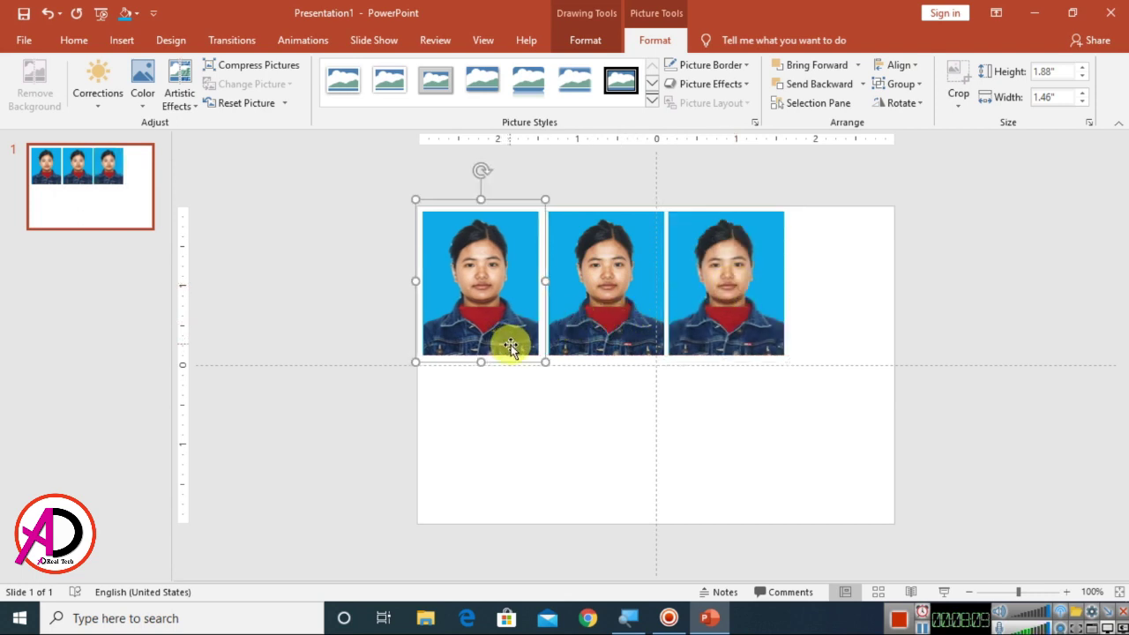
key(Left)
click(593, 326)
key(ctrl+Left)
key(ctrl+Left)
key(ctrl+Left)
key(ctrl+Left)
key(ctrl+Left)
key(ctrl+Left)
key(ctrl+Left)
key(ctrl+Left)
key(ctrl+Left)
key(ctrl+Left)
key(ctrl+Left)
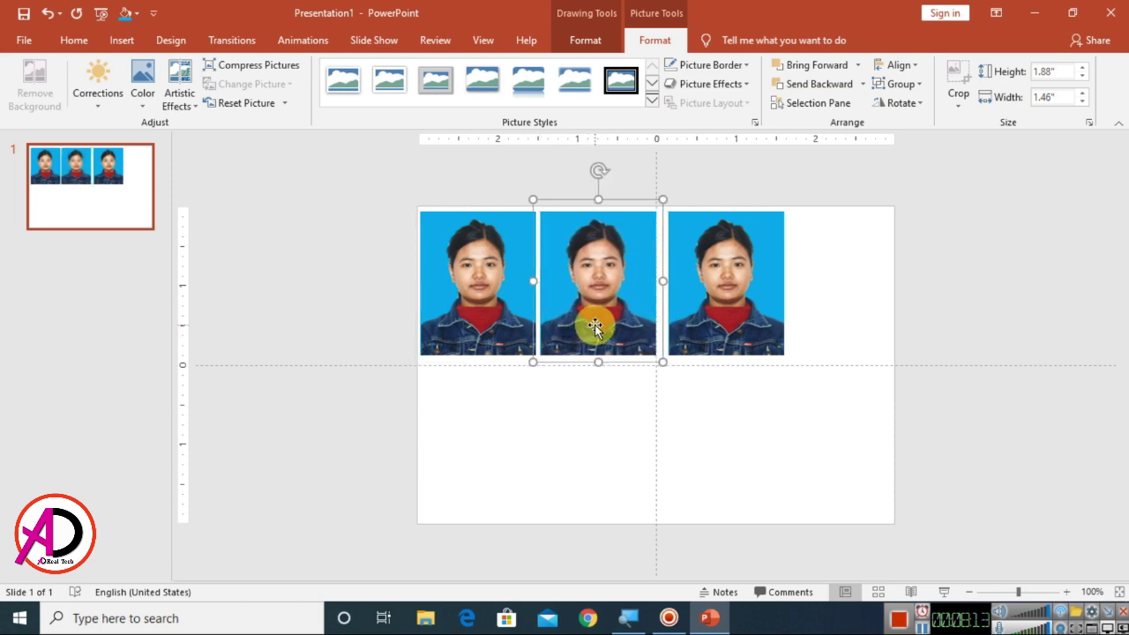
click(701, 323)
key(ctrl+Left)
key(ctrl+Left)
key(ctrl+Left)
key(ctrl+Left)
key(ctrl+Left)
key(ctrl+Left)
key(ctrl+Left)
key(ctrl+Left)
key(ctrl+Left)
key(ctrl+Left)
key(ctrl+Left)
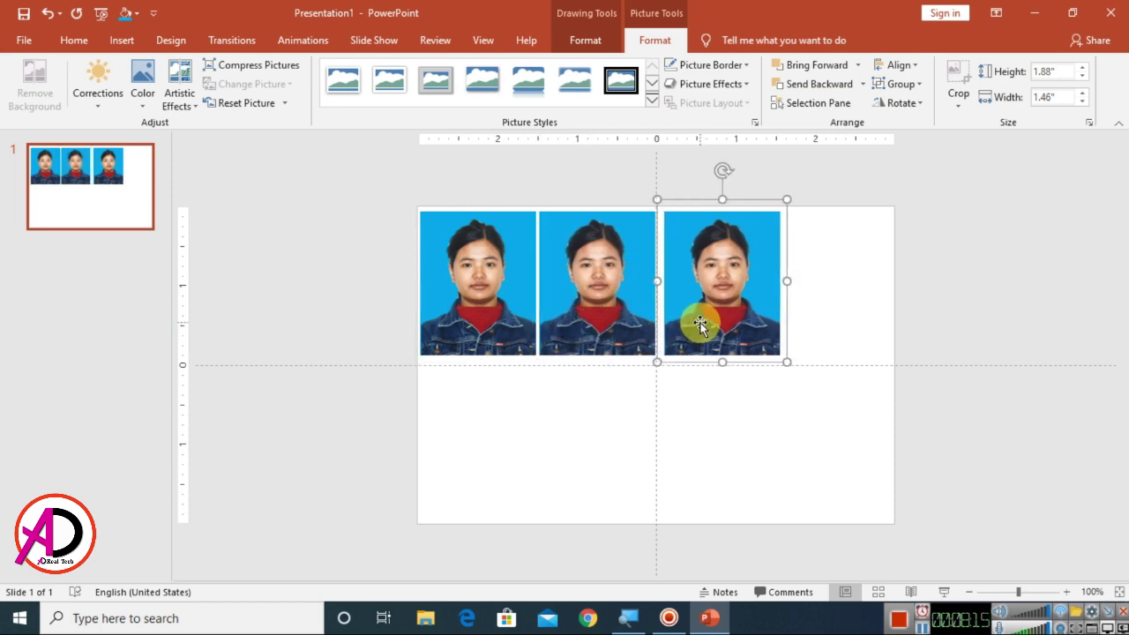
key(ctrl+Left)
key(ctrl+Left)
- Add a fourth photo copy to the right of the third
ctrl+scroll(651, 375, up, 6)
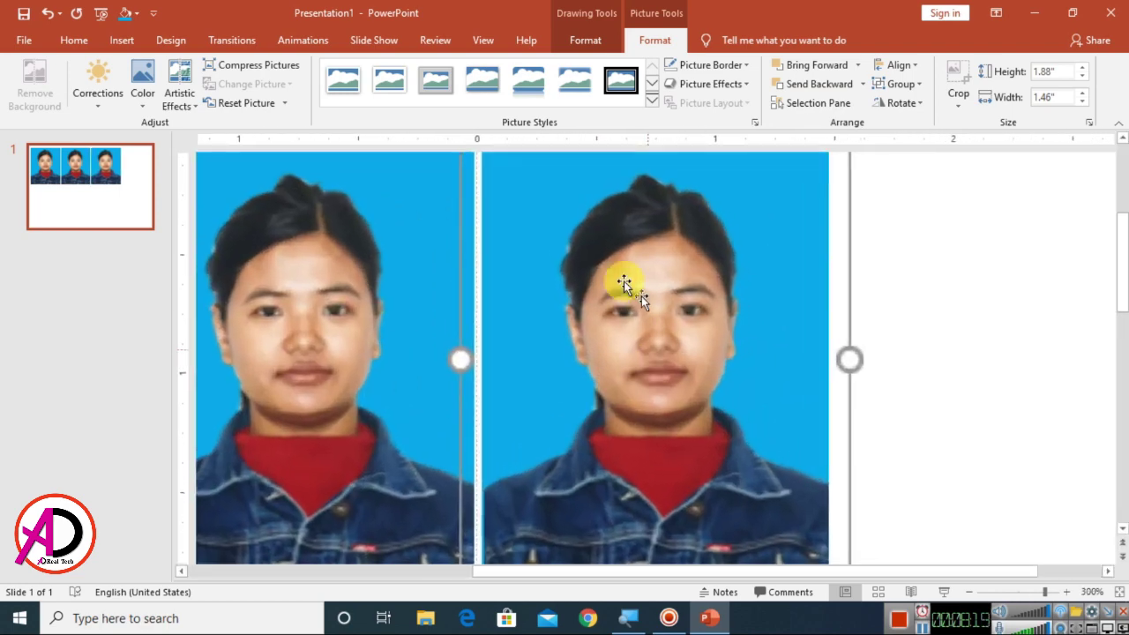
ctrl+scroll(491, 294, down, 5)
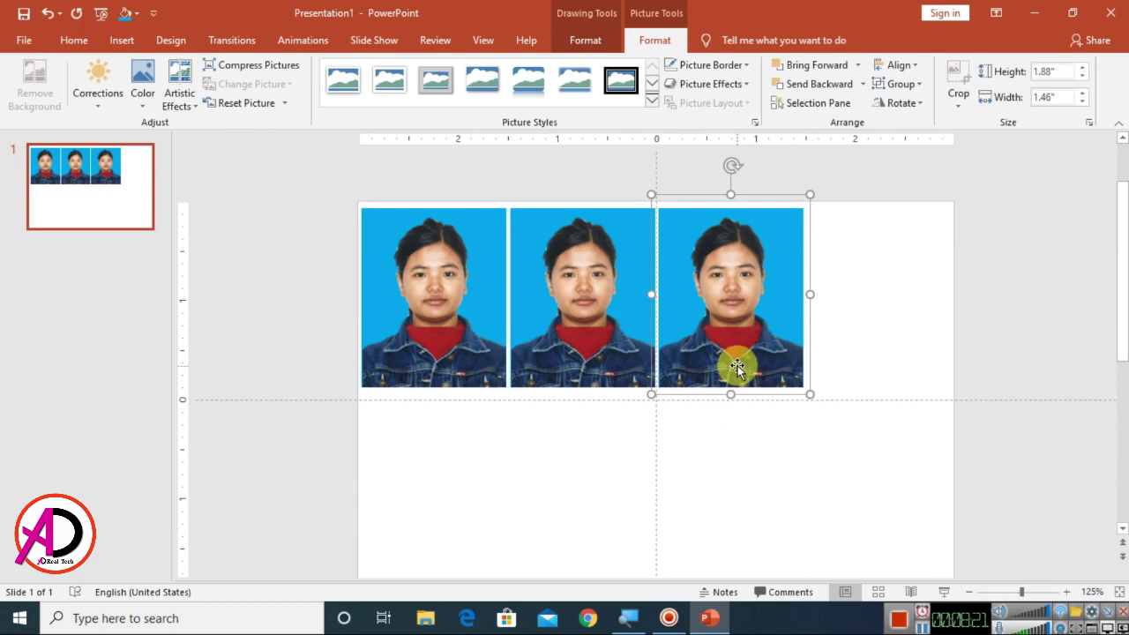
ctrl+drag(730, 357, 875, 348)
scroll(836, 433, up, 2)
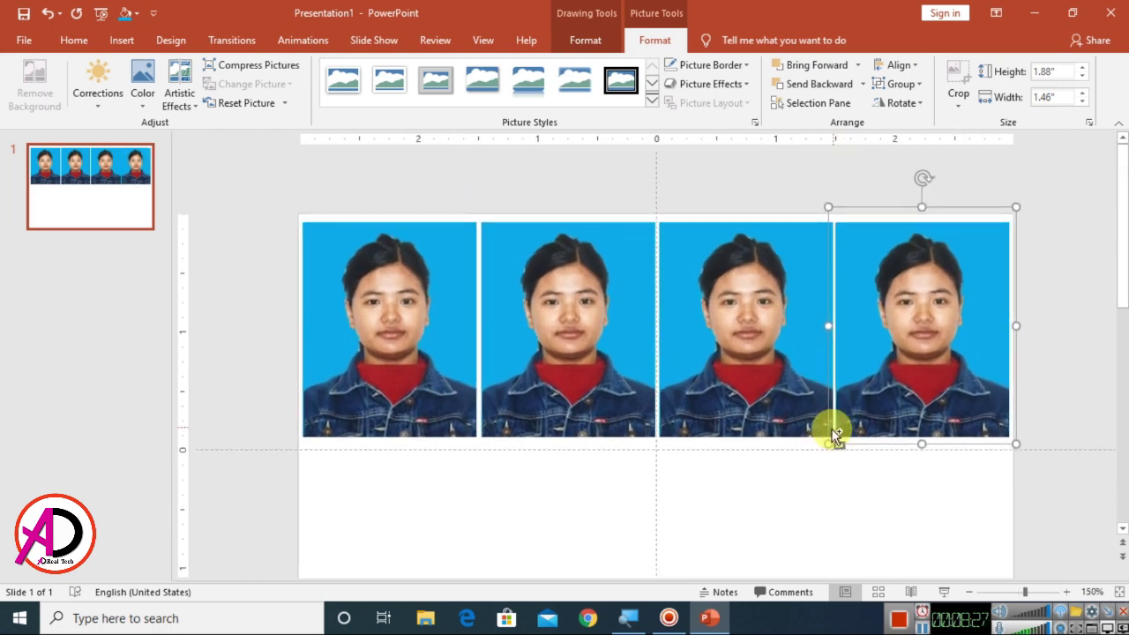
- Begin selecting the top-row photos, picking the first and second together
click(557, 395)
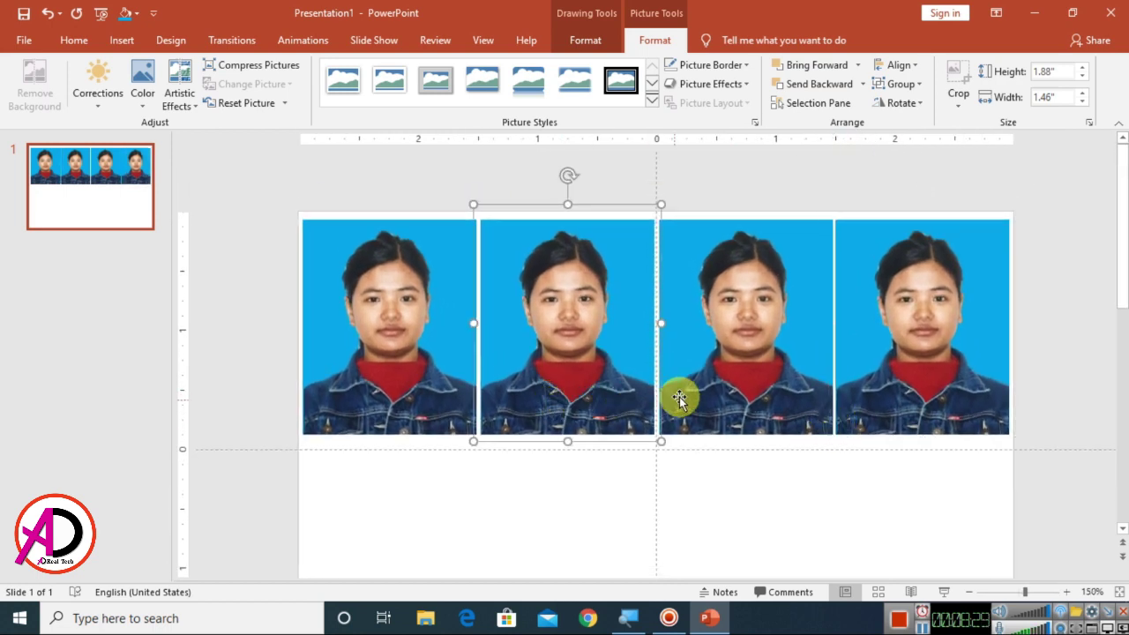
click(705, 395)
click(860, 396)
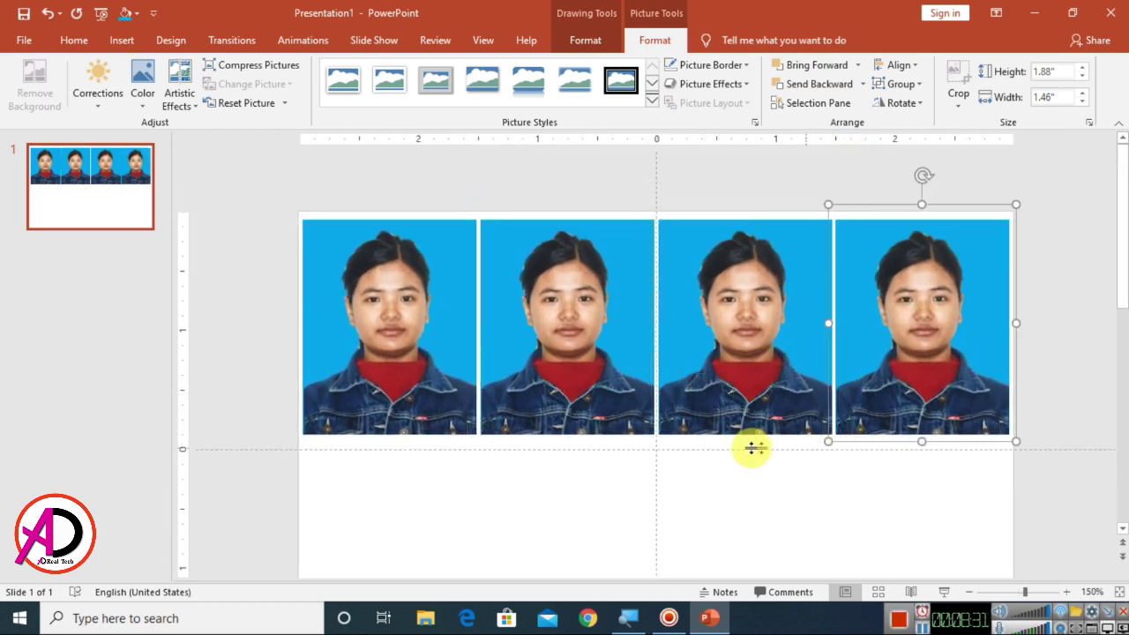
scroll(839, 541, down, 5)
click(816, 485)
scroll(816, 483, up, 4)
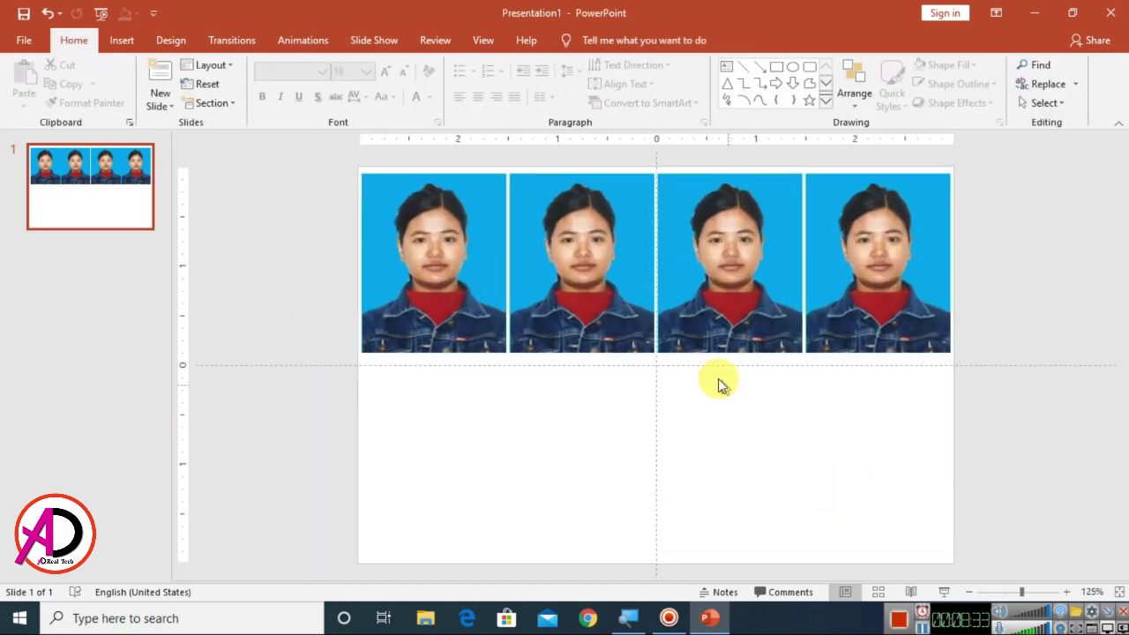
click(426, 323)
ctrl+click(596, 293)
- Group the four top-row photos into one strip with Ctrl+G and place a copy below
ctrl+click(705, 304)
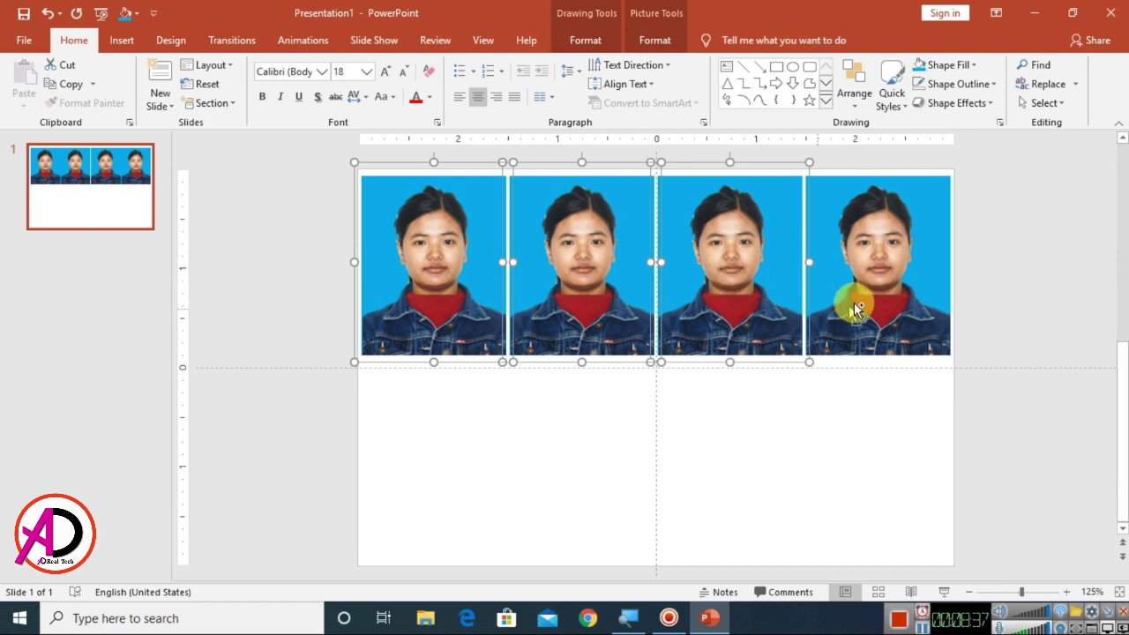
key(ctrl+Up)
key(ctrl+Up)
key(ctrl+Up)
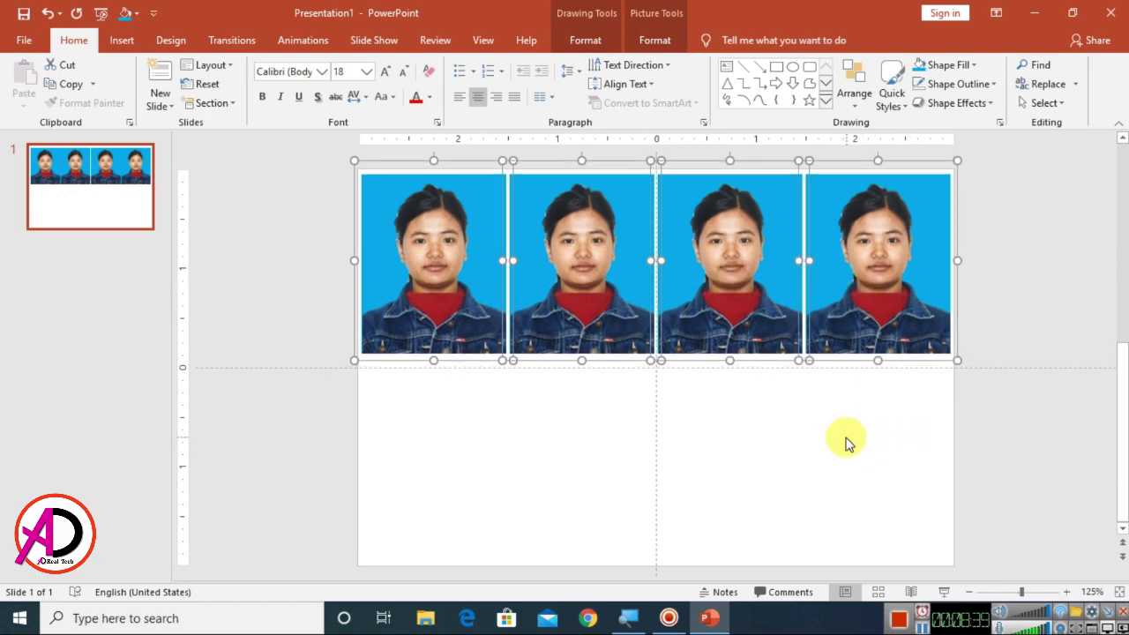
key(ctrl+Down)
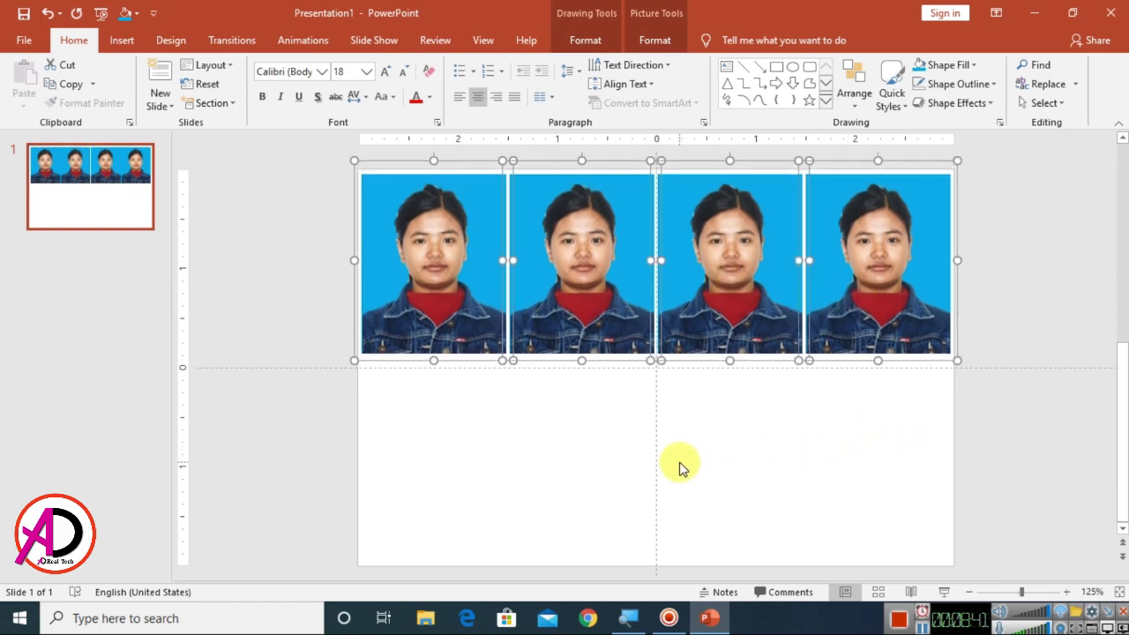
scroll(676, 481, down, 7)
scroll(676, 484, up, 3)
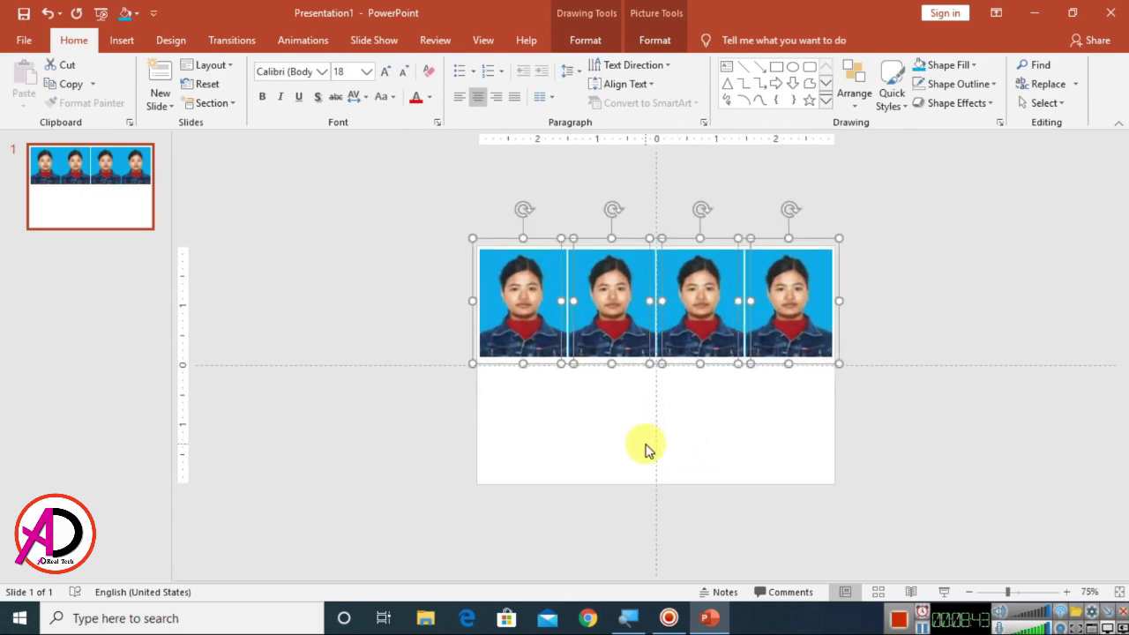
key(ctrl+g)
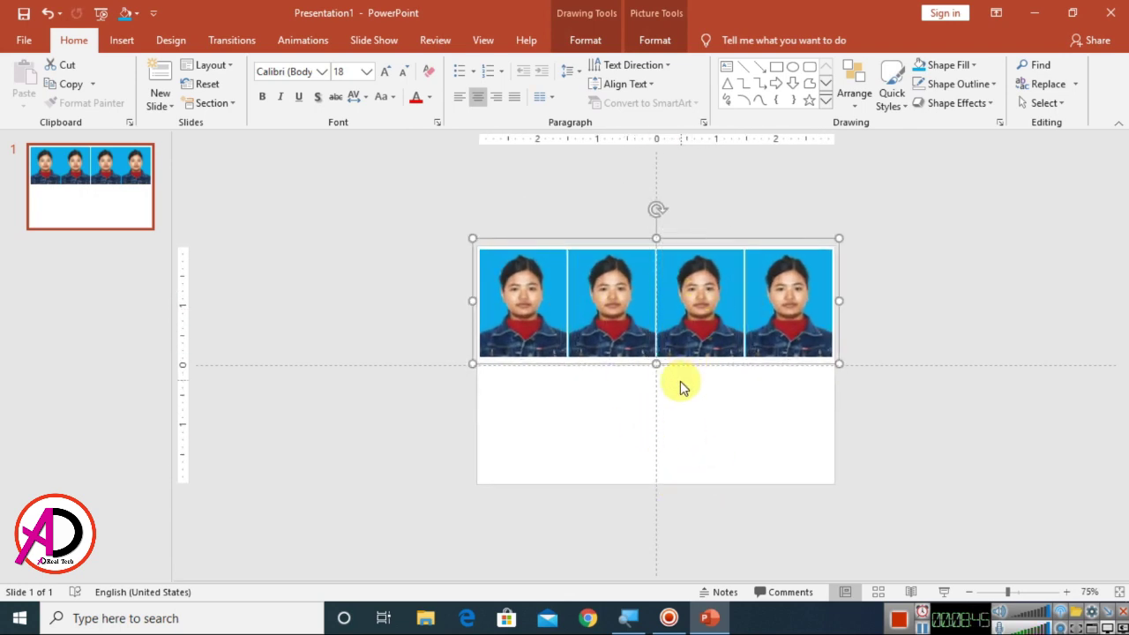
drag(697, 331, 698, 422)
- Close the gap between strips, group both rows into one object, and adjust its size
key(Up)
key(Up)
key(Up)
key(Up)
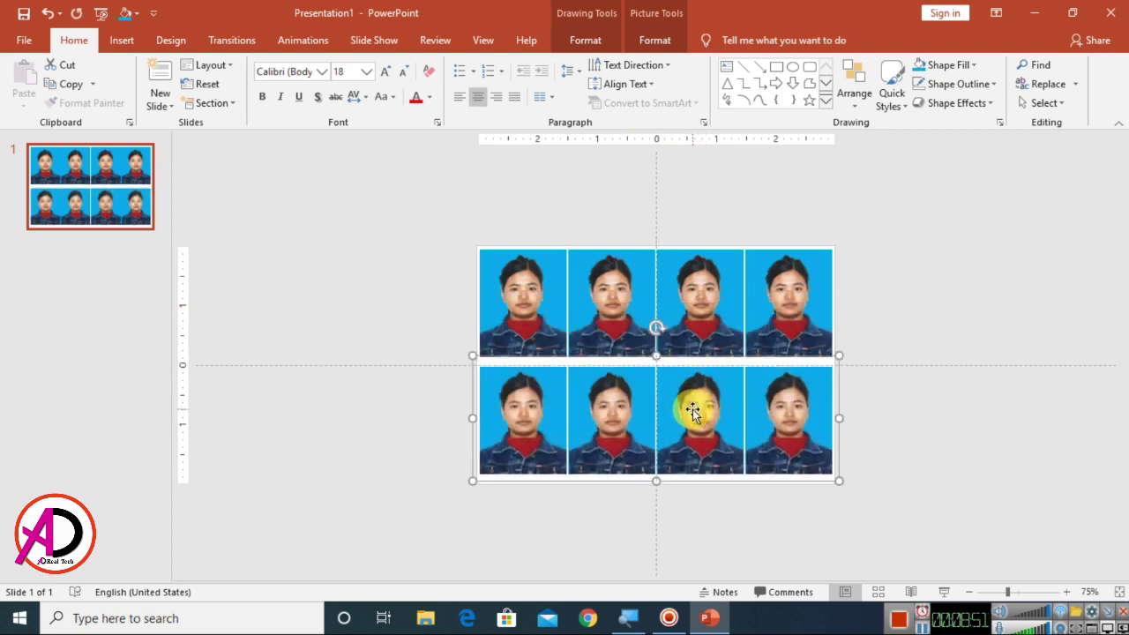
ctrl+click(707, 317)
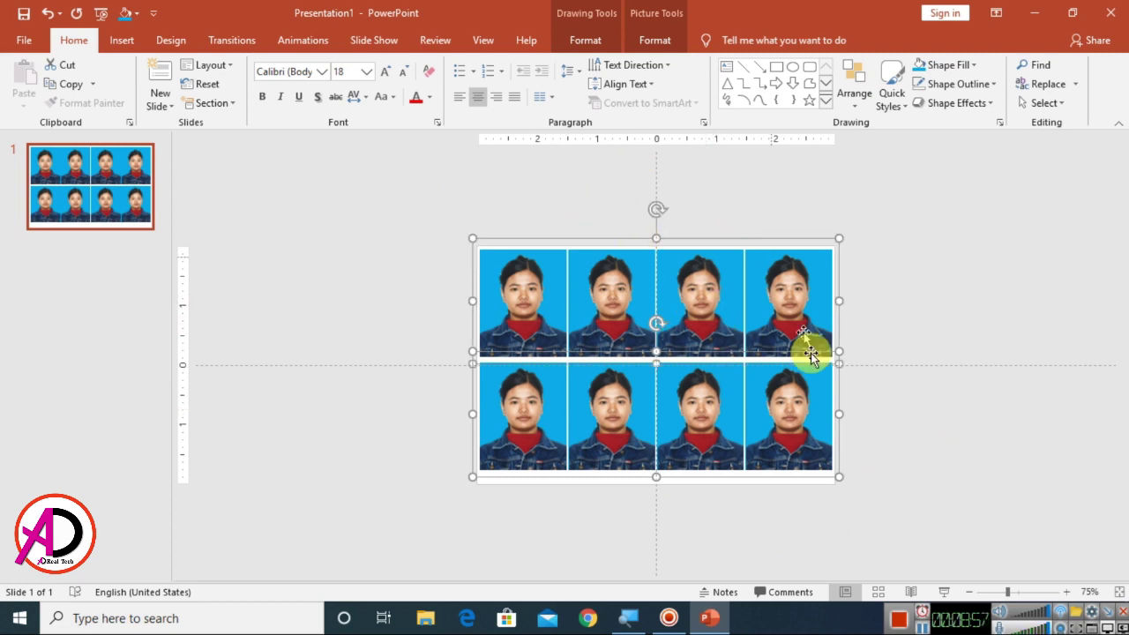
key(ctrl+g)
drag(840, 236, 822, 249)
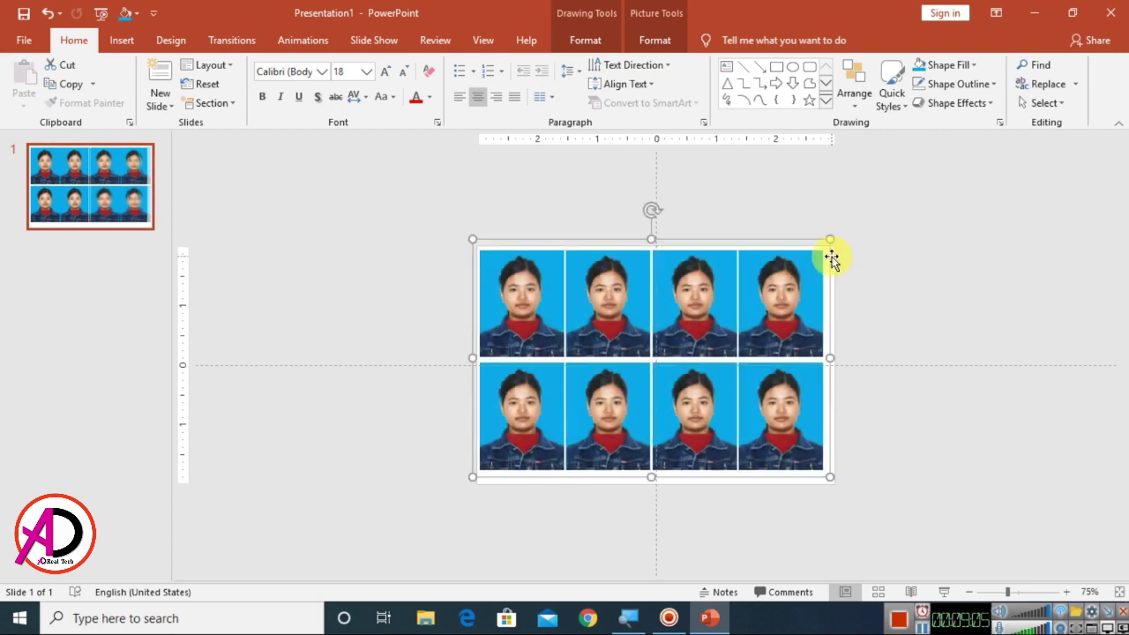
key(ctrl+z)
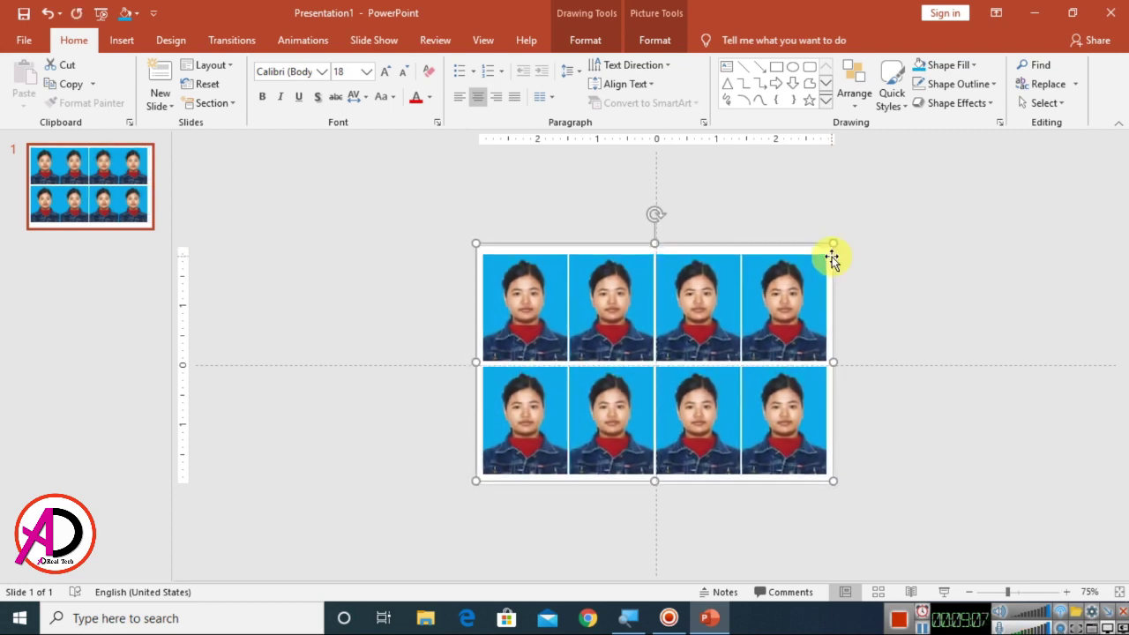
key(ctrl+z)
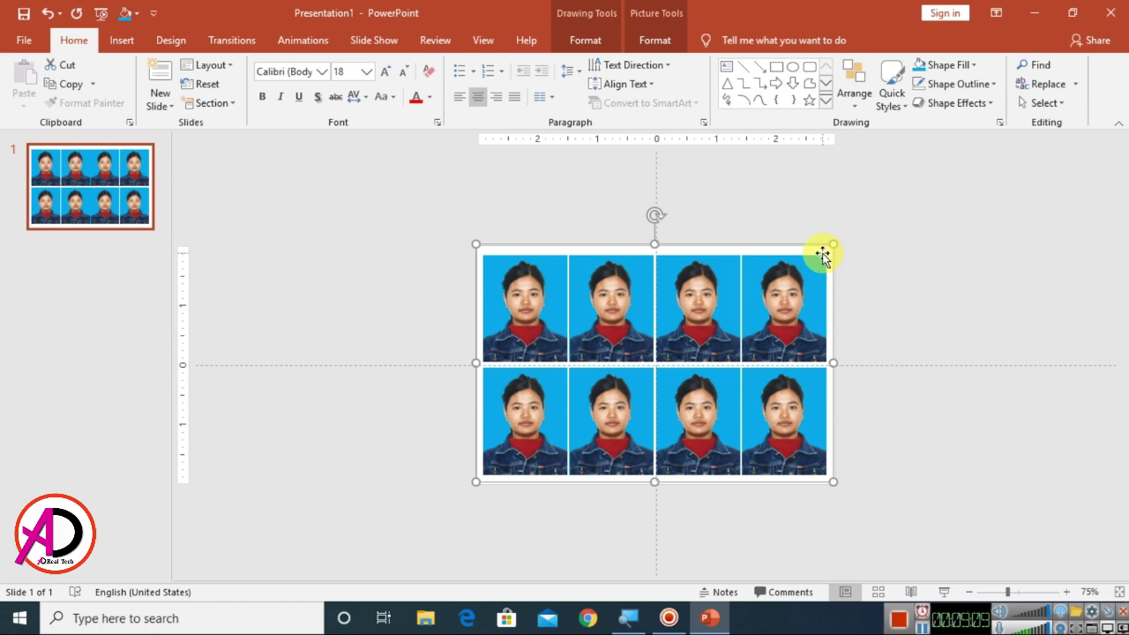
click(902, 293)
ctrl+scroll(895, 308, up, 5)
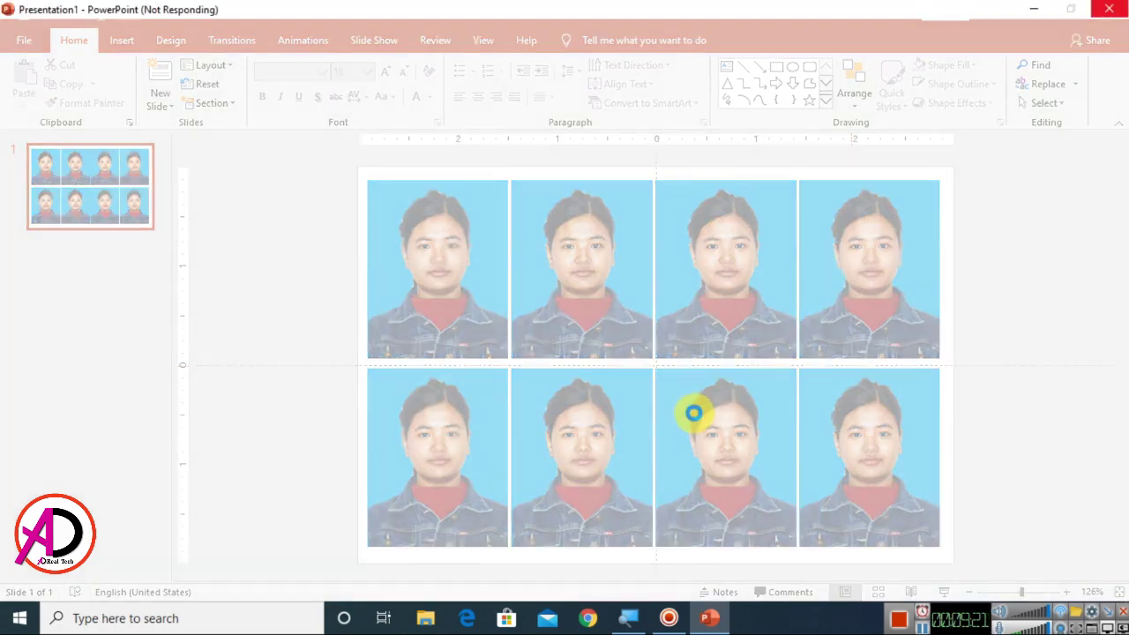
- Nudge the eight-photo grid up one arrow step, then go to the File start page
click(676, 380)
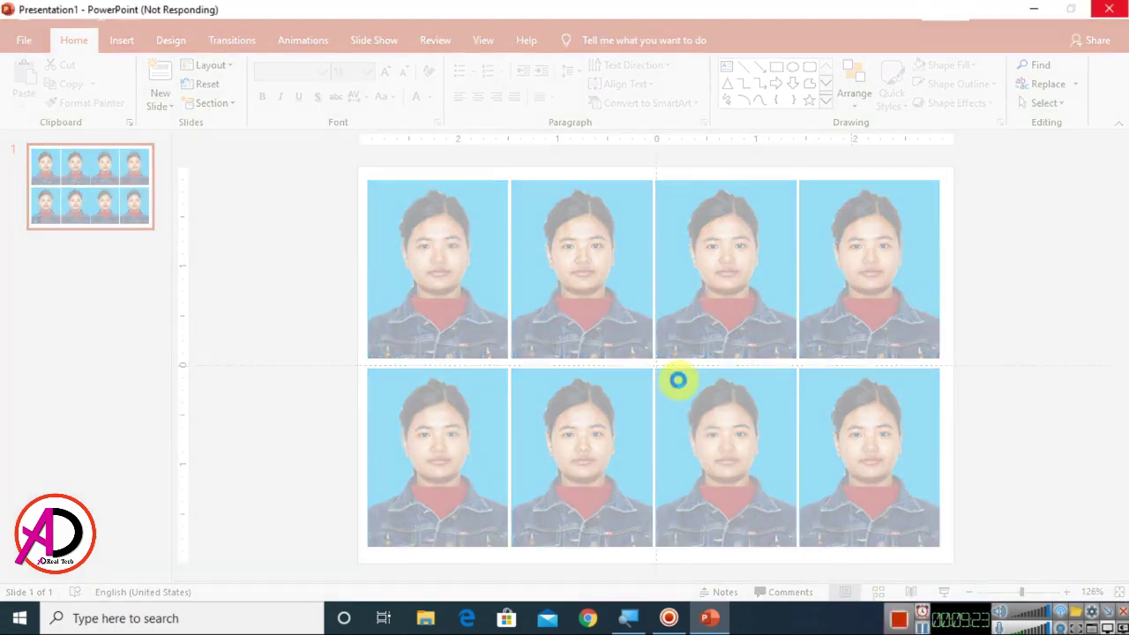
scroll(680, 382, down, 6)
scroll(687, 392, up, 4)
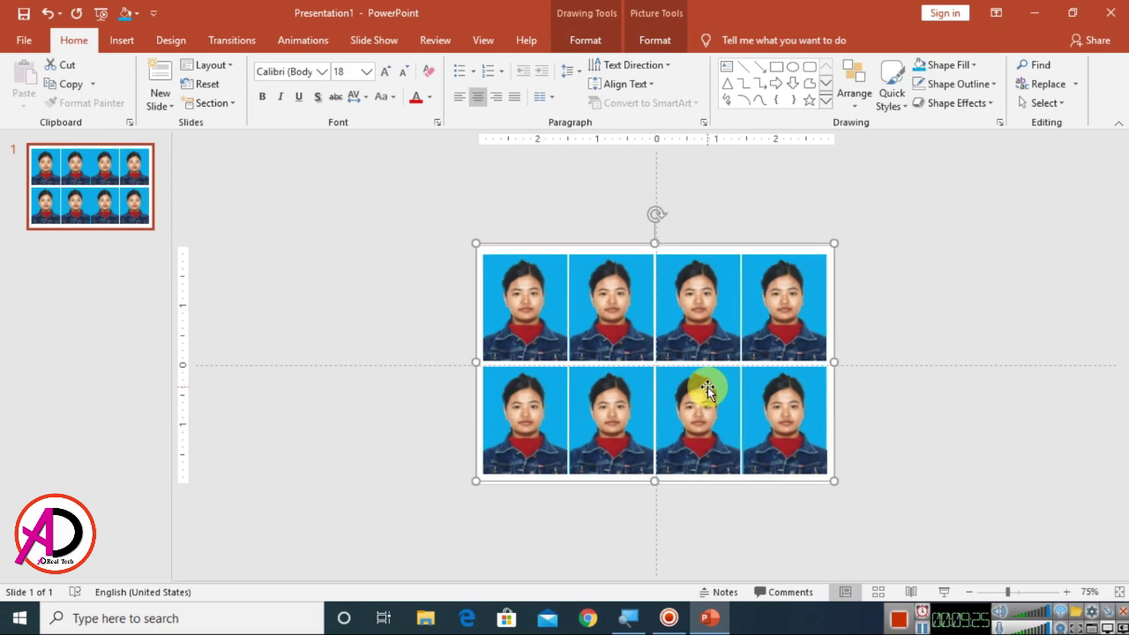
key(Up)
key(Up)
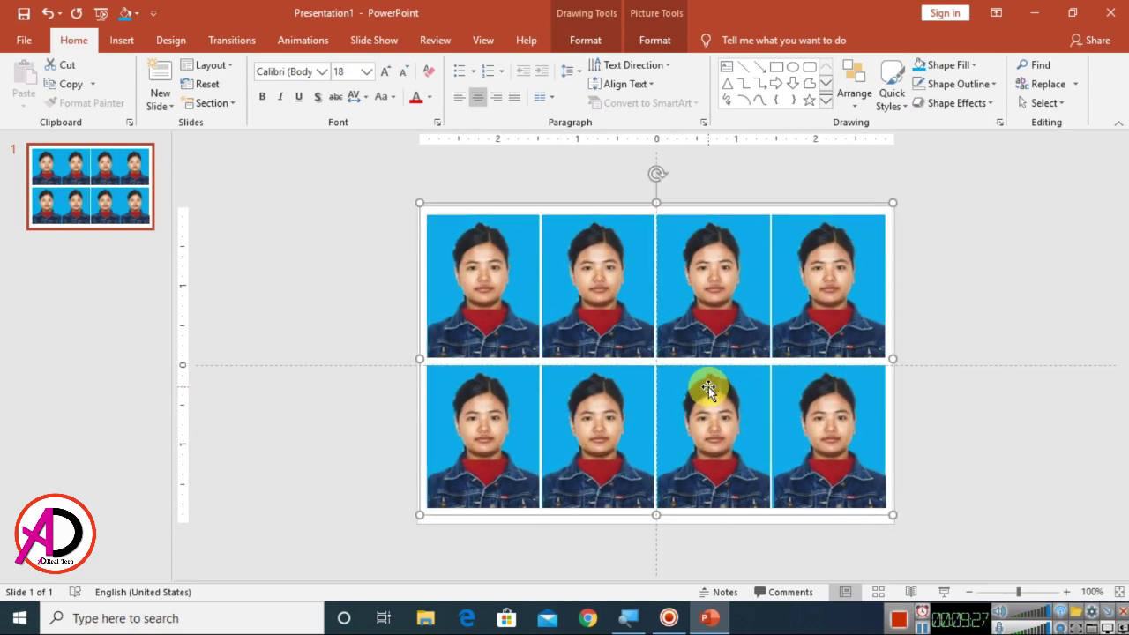
scroll(932, 425, down, 3)
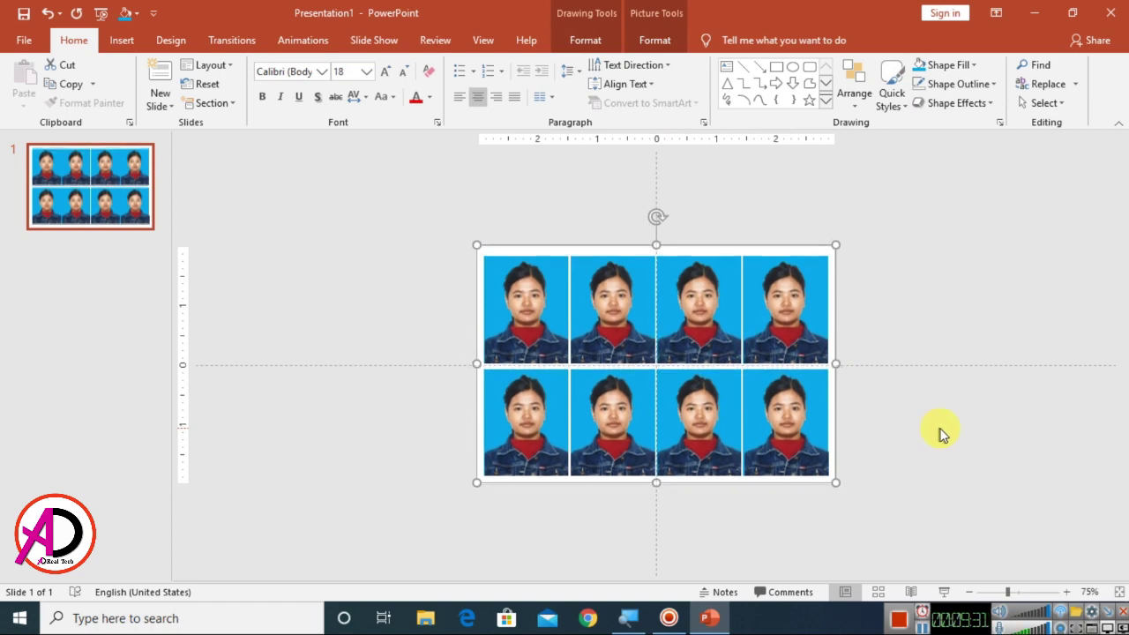
click(937, 430)
scroll(685, 367, up, 4)
scroll(685, 367, down, 2)
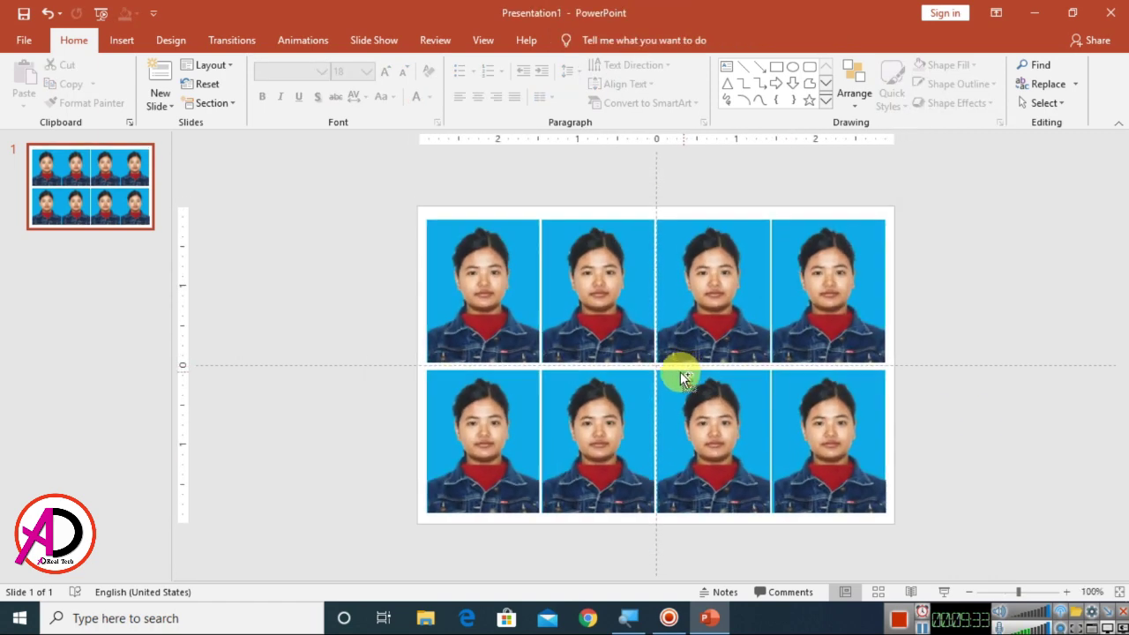
click(23, 44)
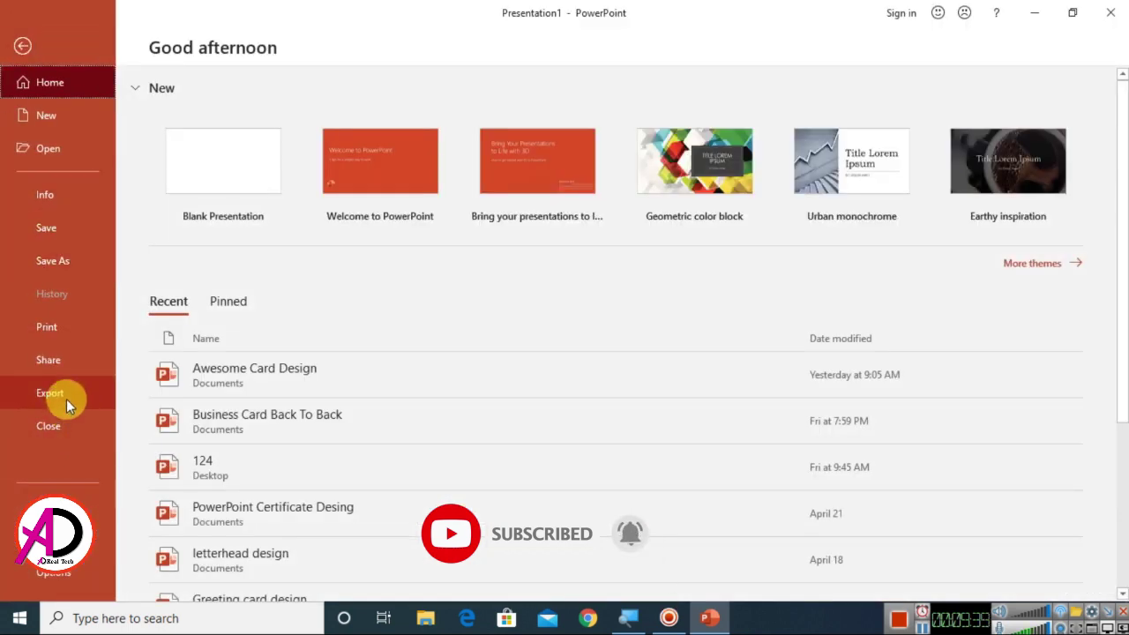
- Preview printing with Microsoft Print to PDF, all slides and Full Page Slides, then exit
click(47, 330)
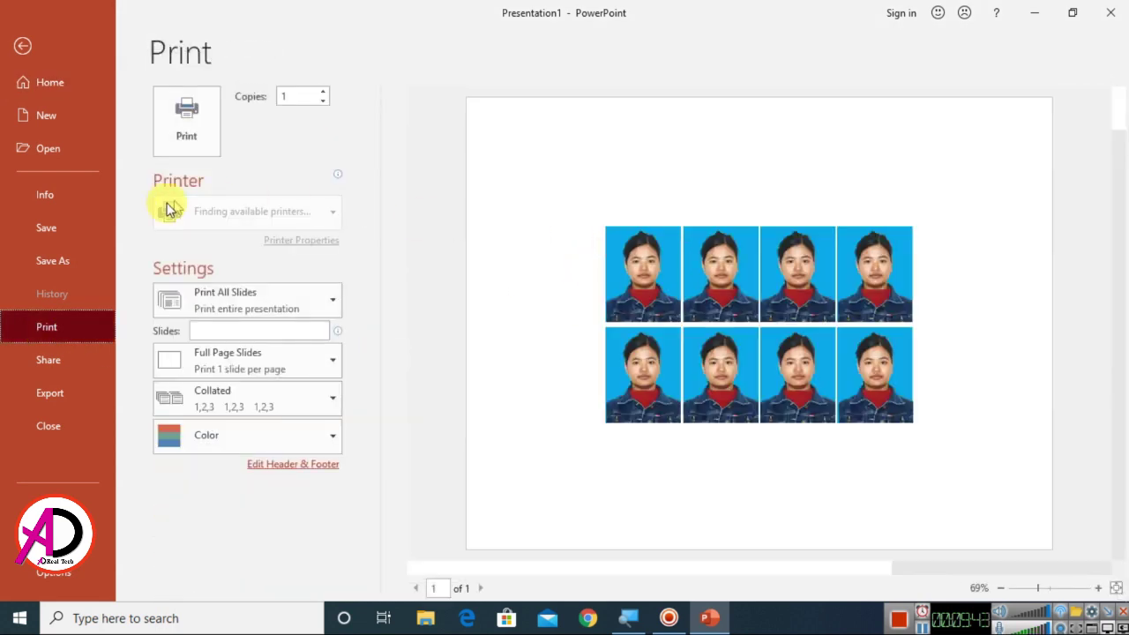
click(304, 216)
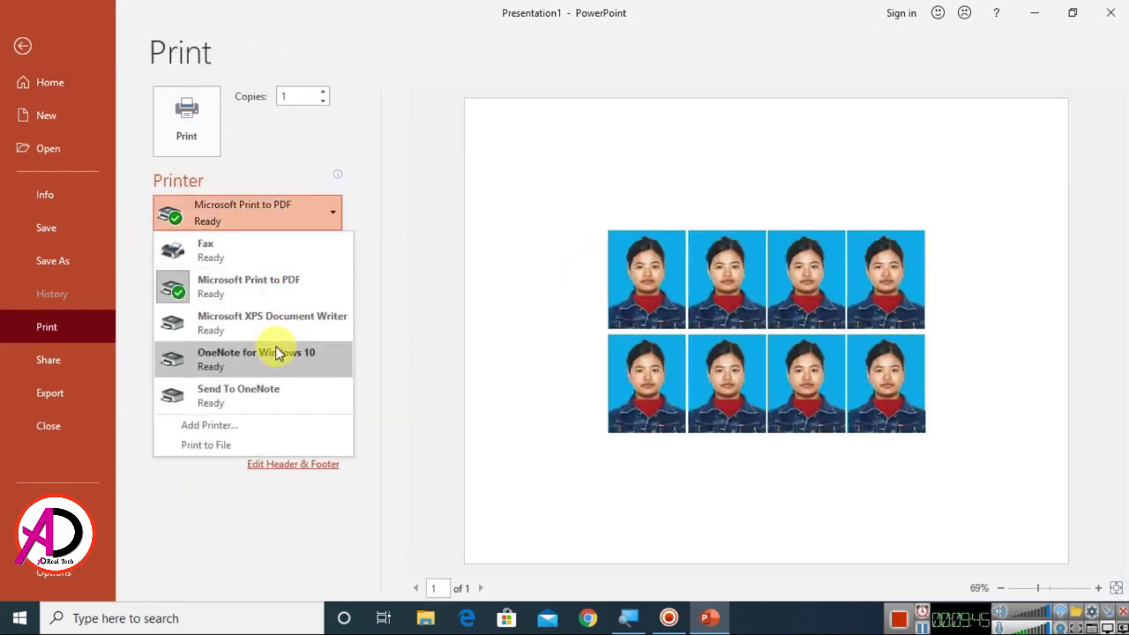
click(397, 265)
click(259, 304)
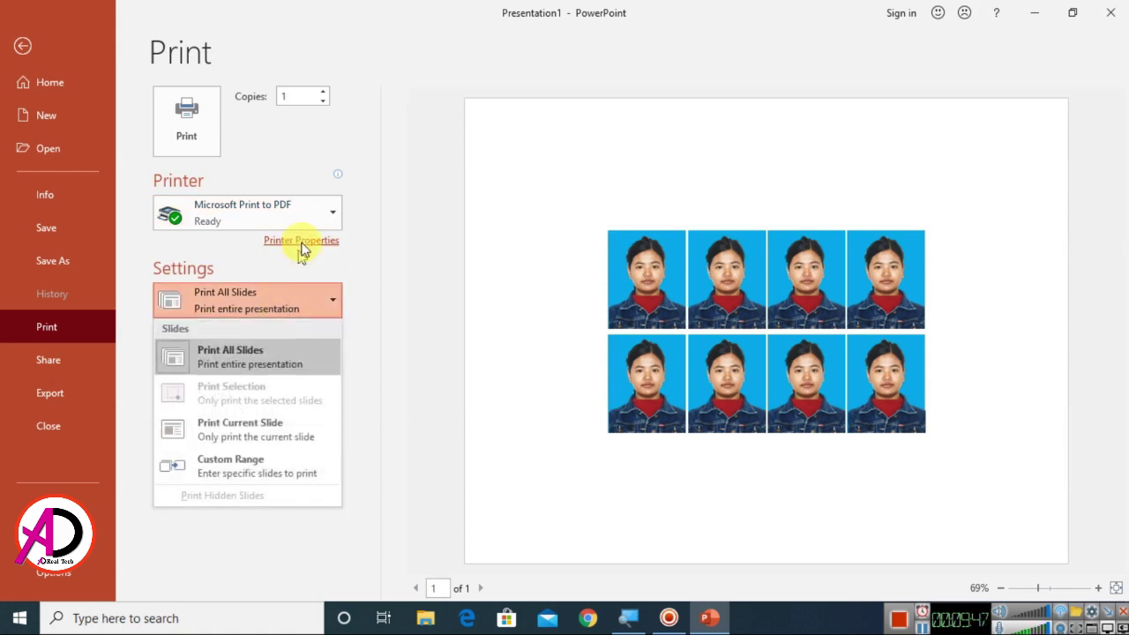
click(395, 348)
click(282, 361)
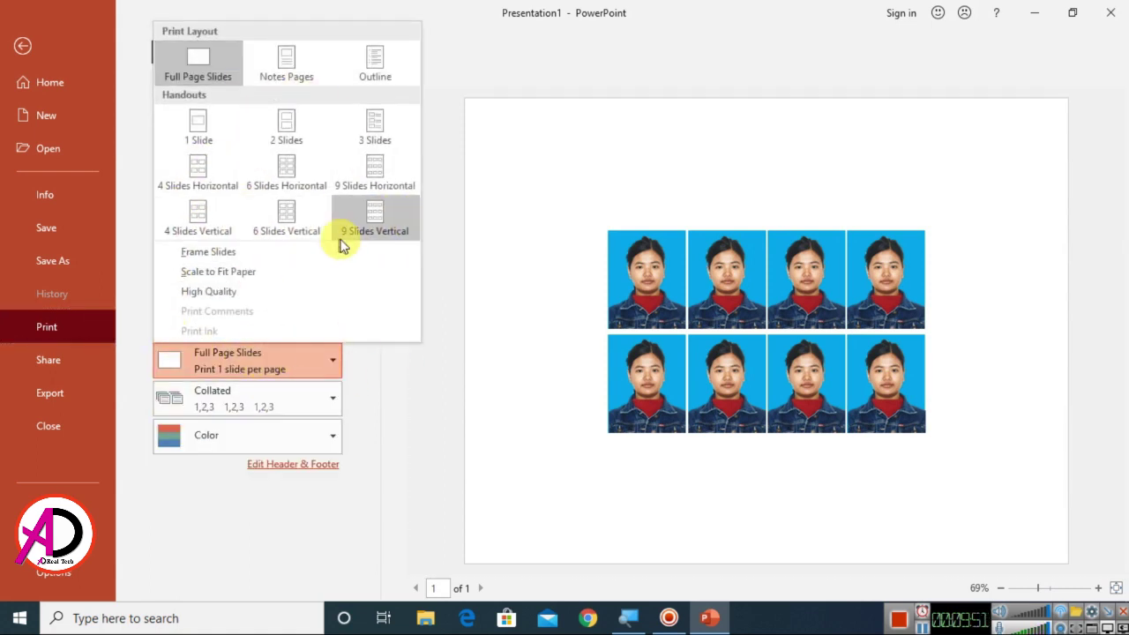
click(396, 391)
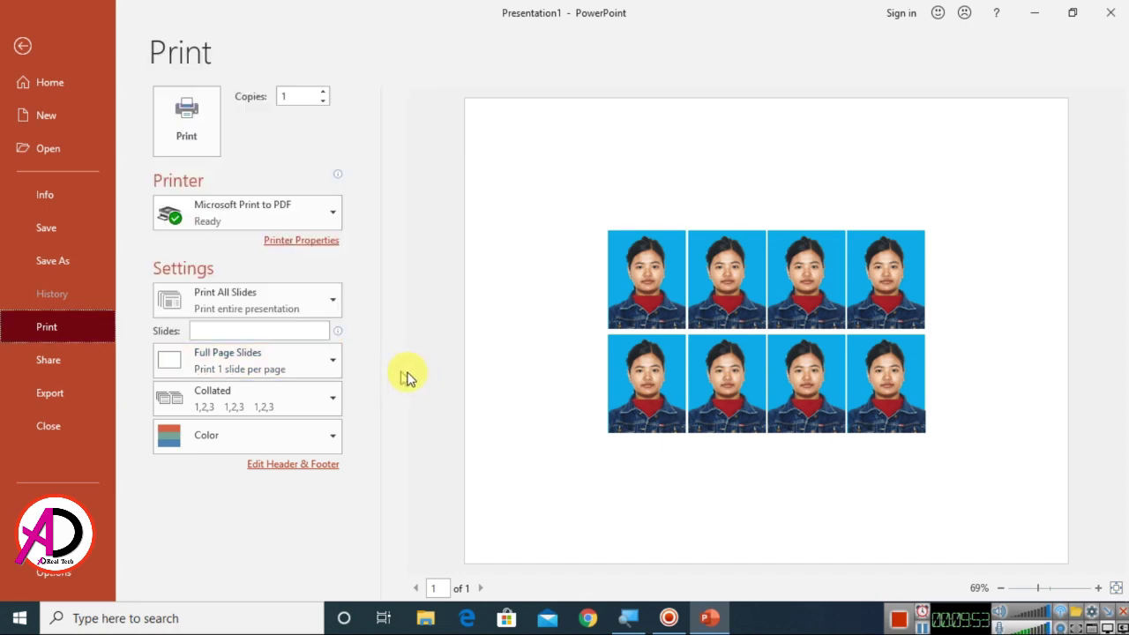
key(Escape)
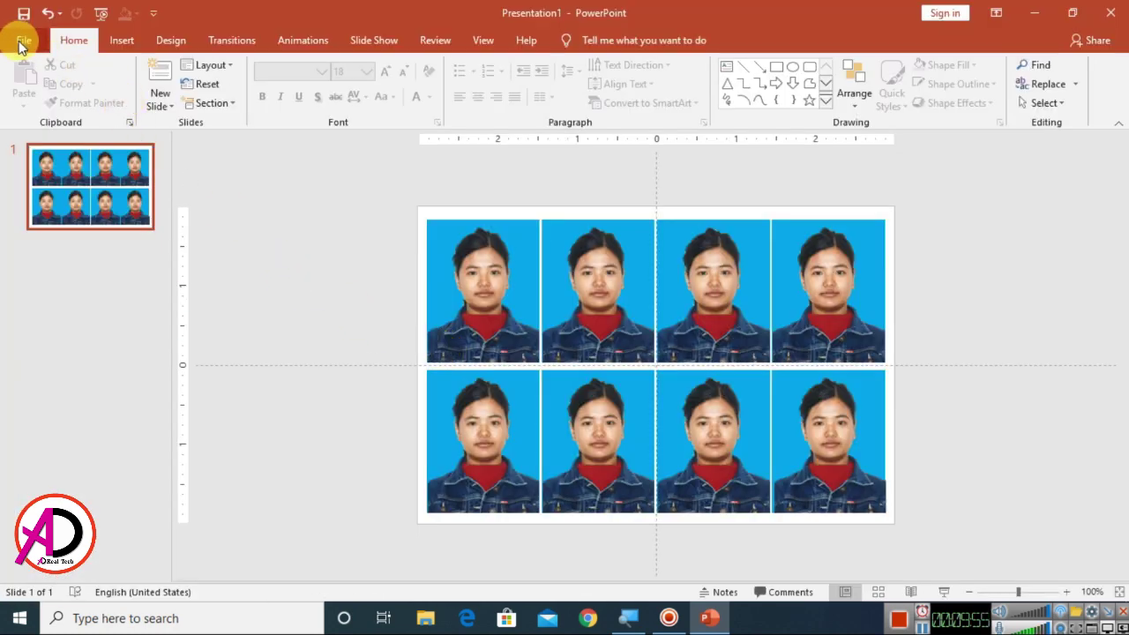
click(22, 43)
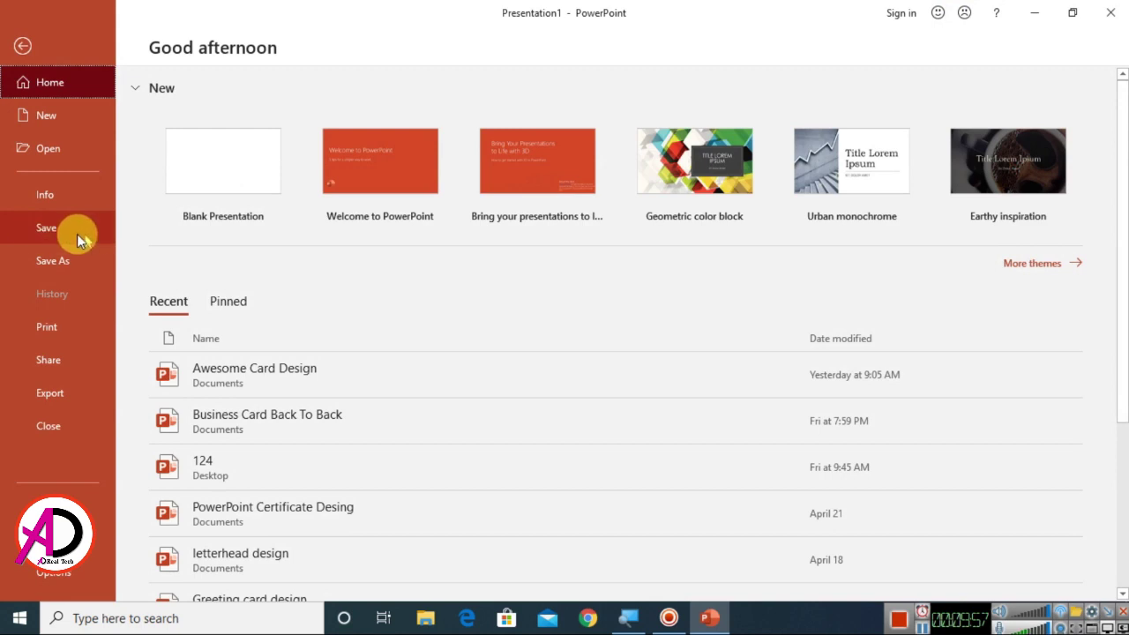
- Save to the Desktop under the name 4R=1 with JPEG as the file type
click(77, 234)
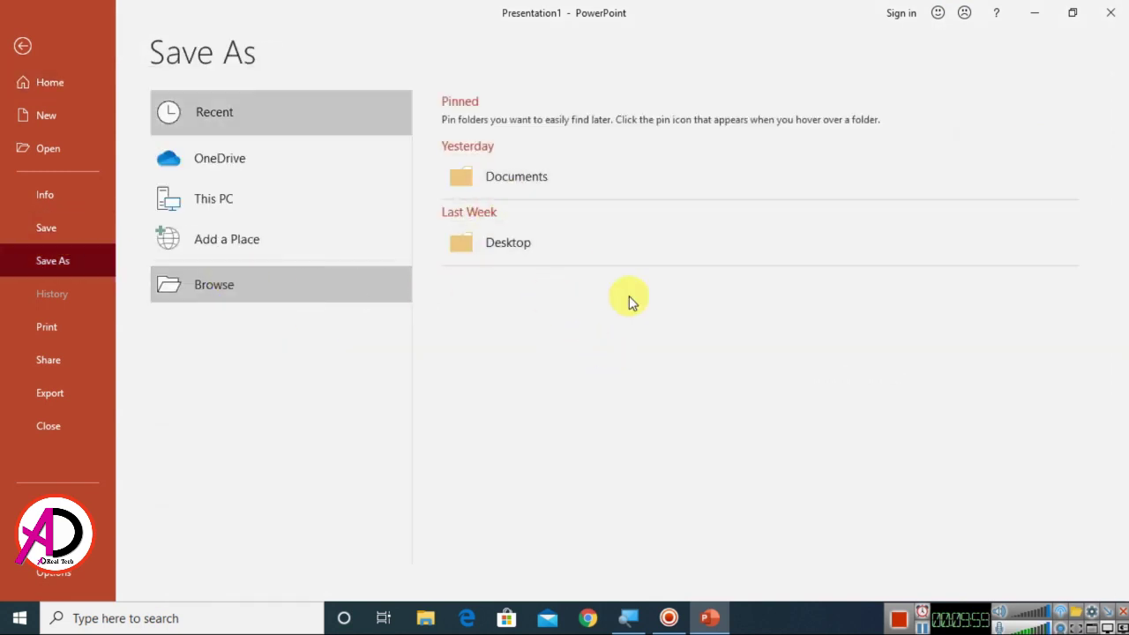
click(71, 136)
double_click(227, 284)
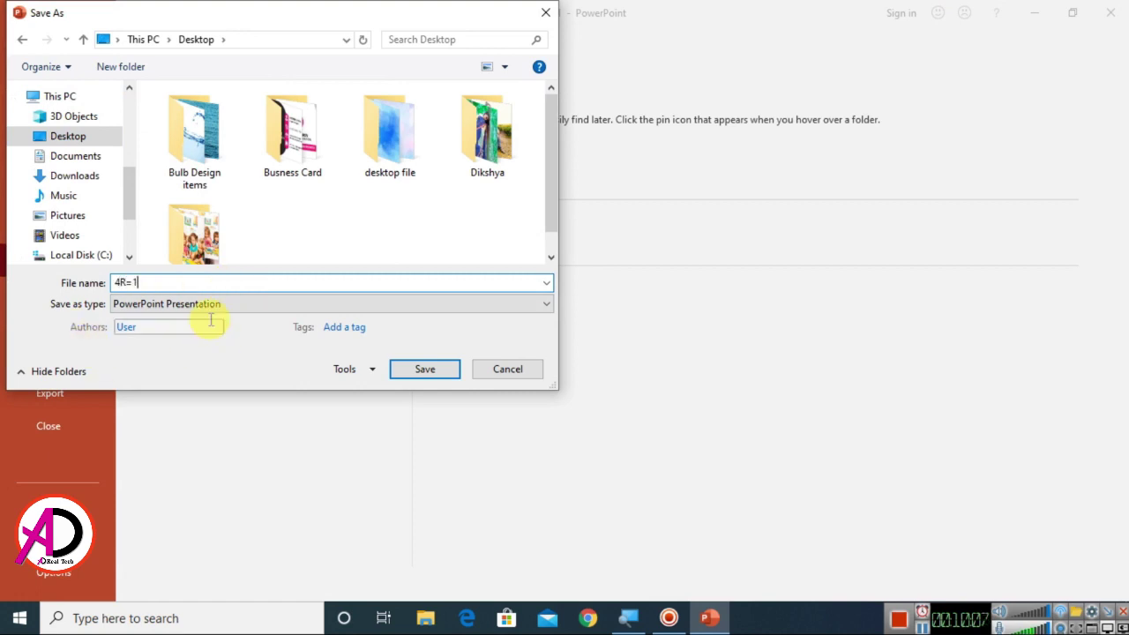
click(211, 306)
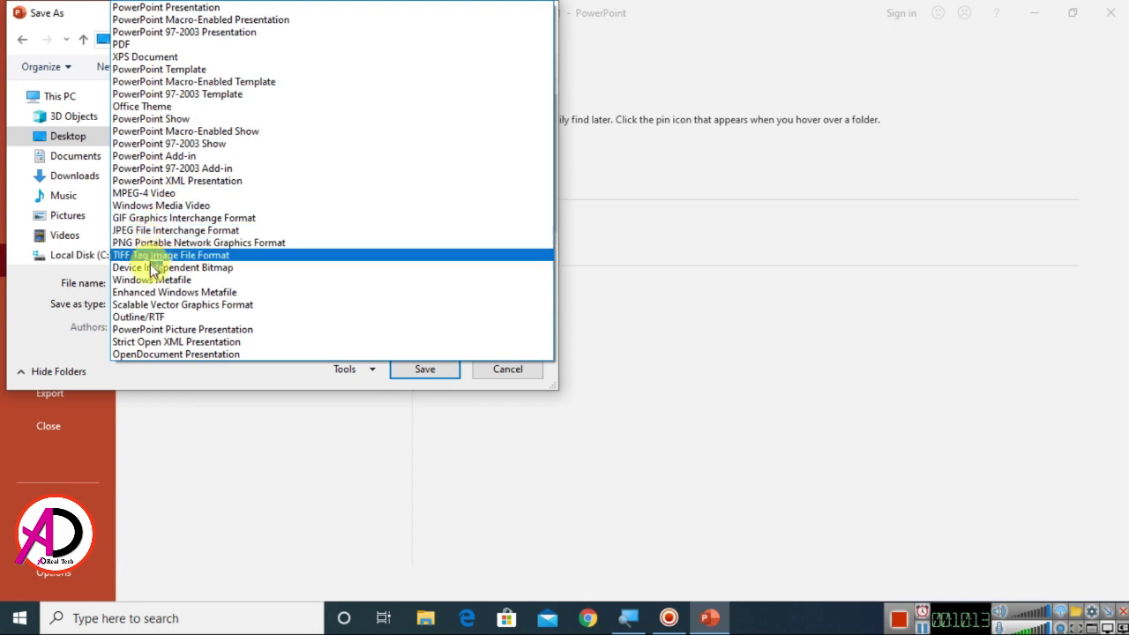
click(178, 230)
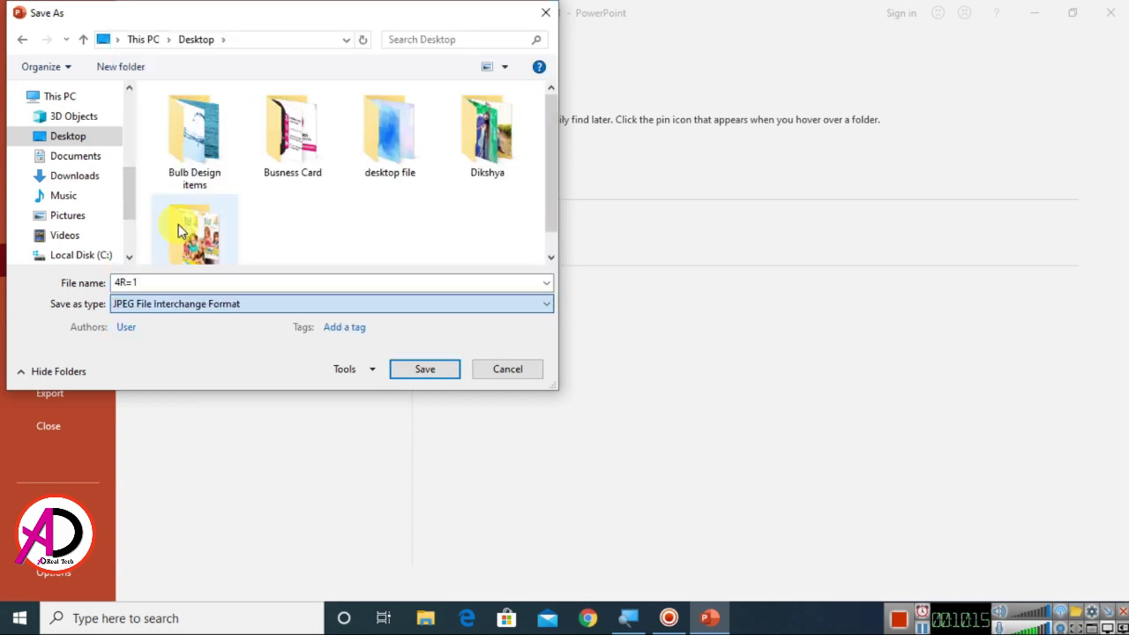
- Export only the current slide as the JPEG, then minimize PowerPoint
click(401, 368)
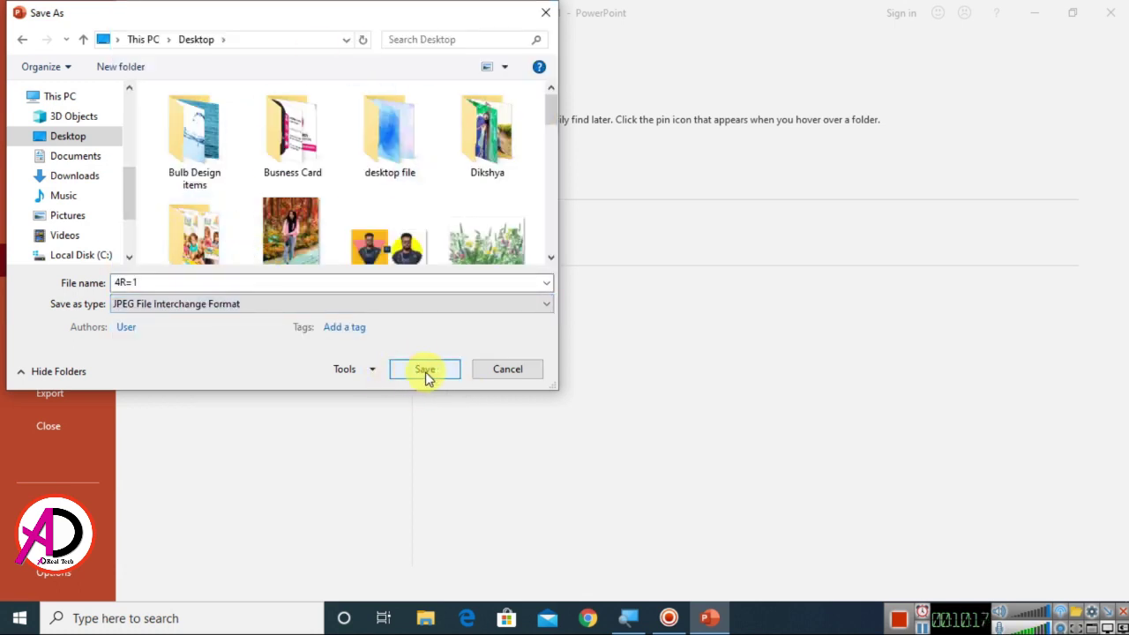
click(427, 374)
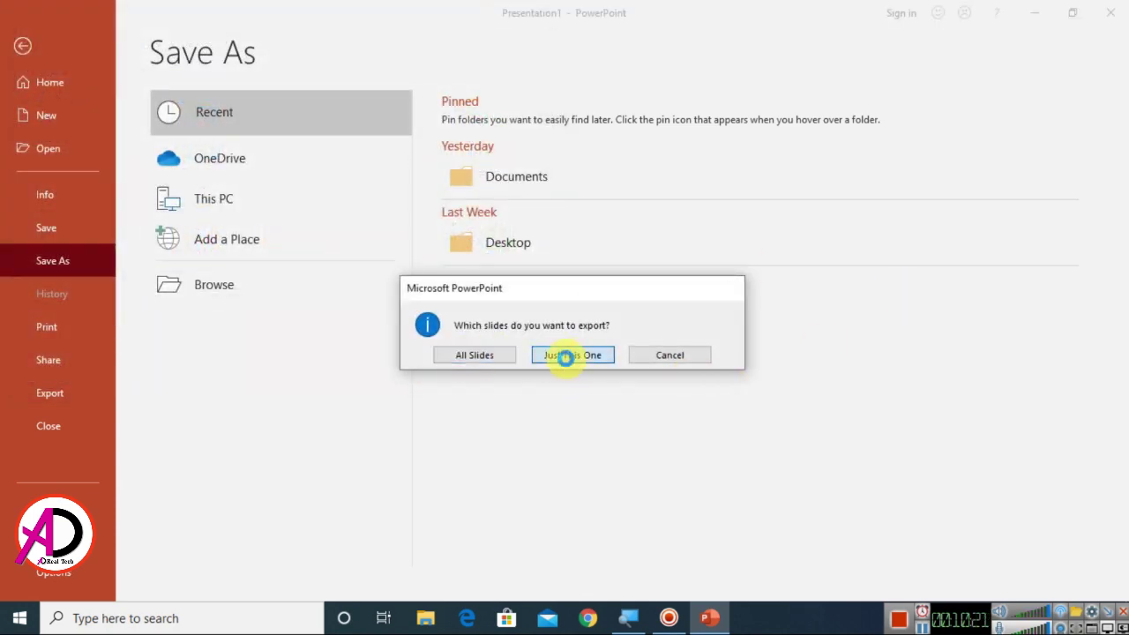
click(565, 357)
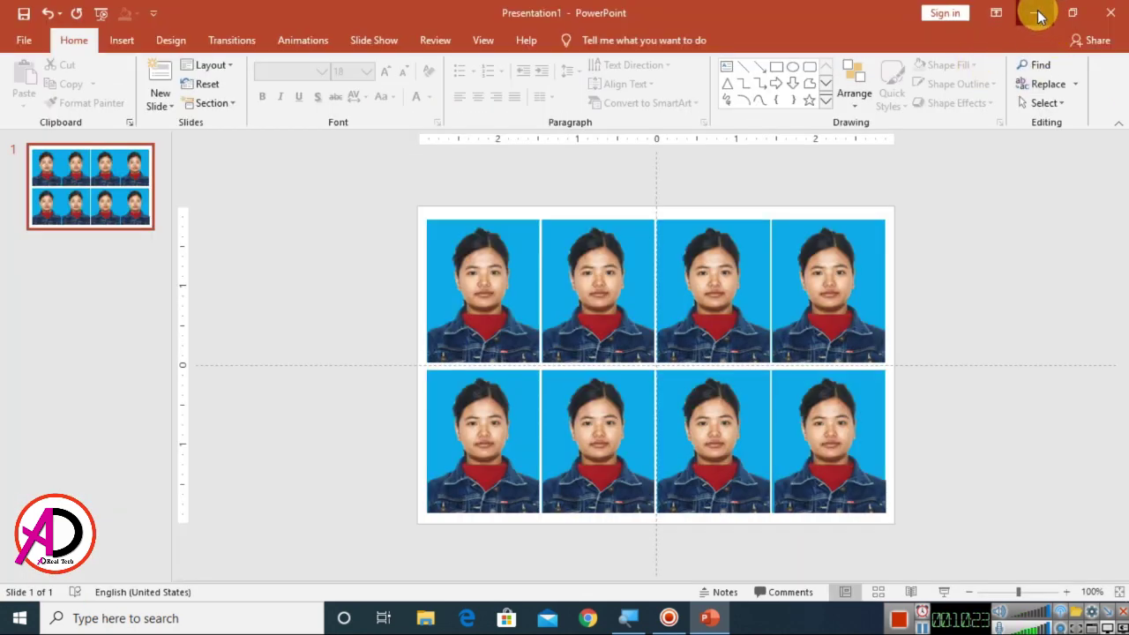
click(1036, 14)
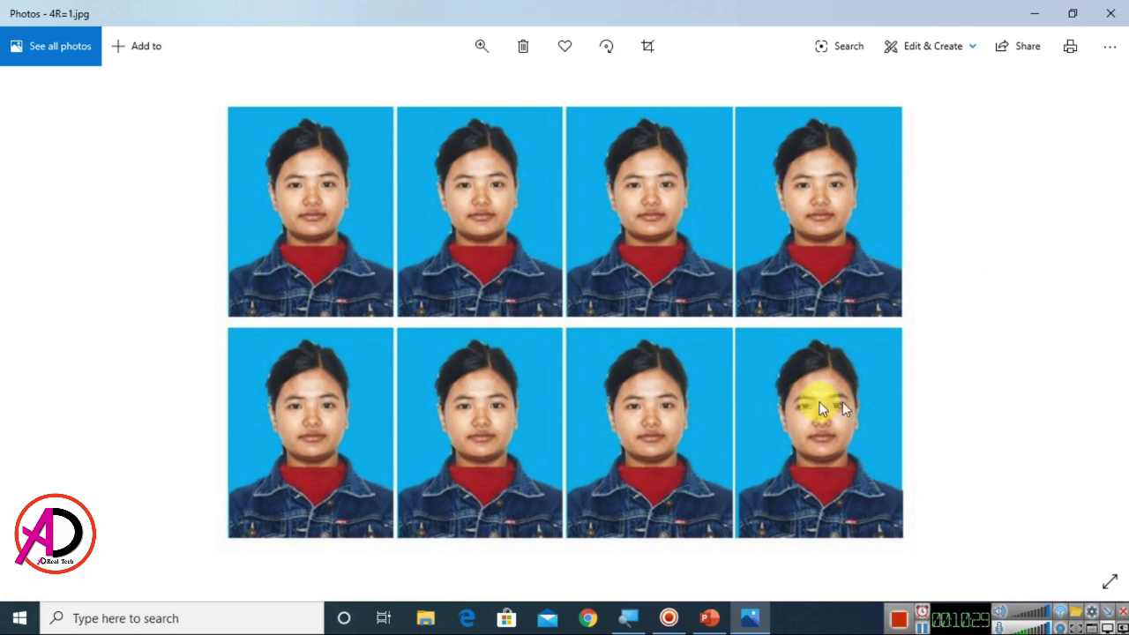
scroll(524, 303, down, 2)
scroll(533, 200, up, 2)
scroll(722, 421, down, 1)
scroll(718, 422, up, 1)
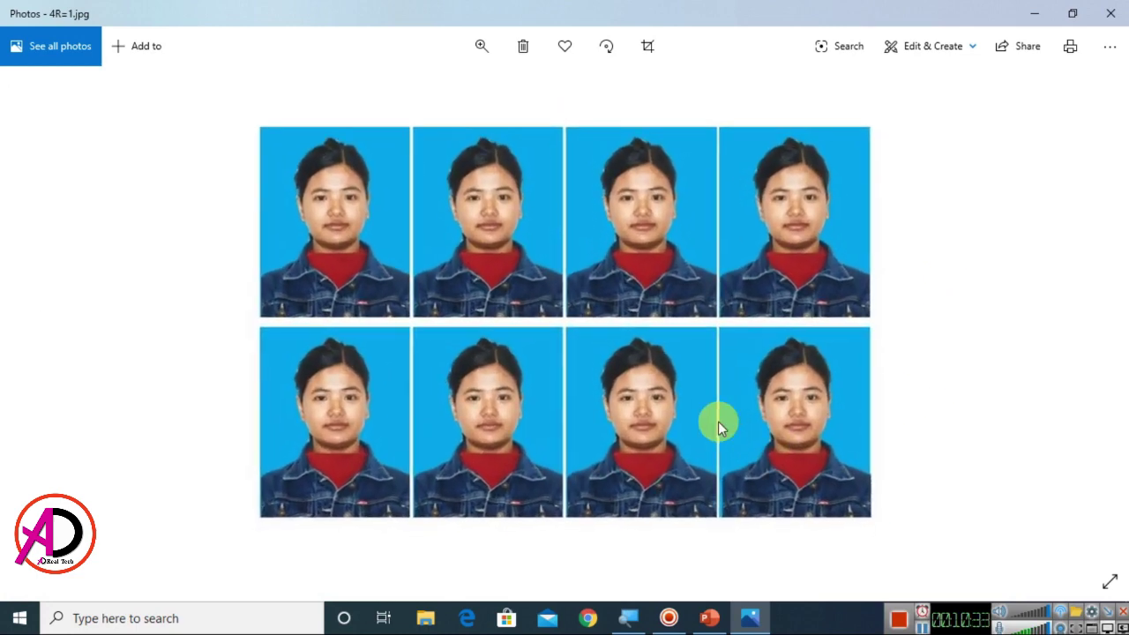
scroll(720, 339, down, 1)
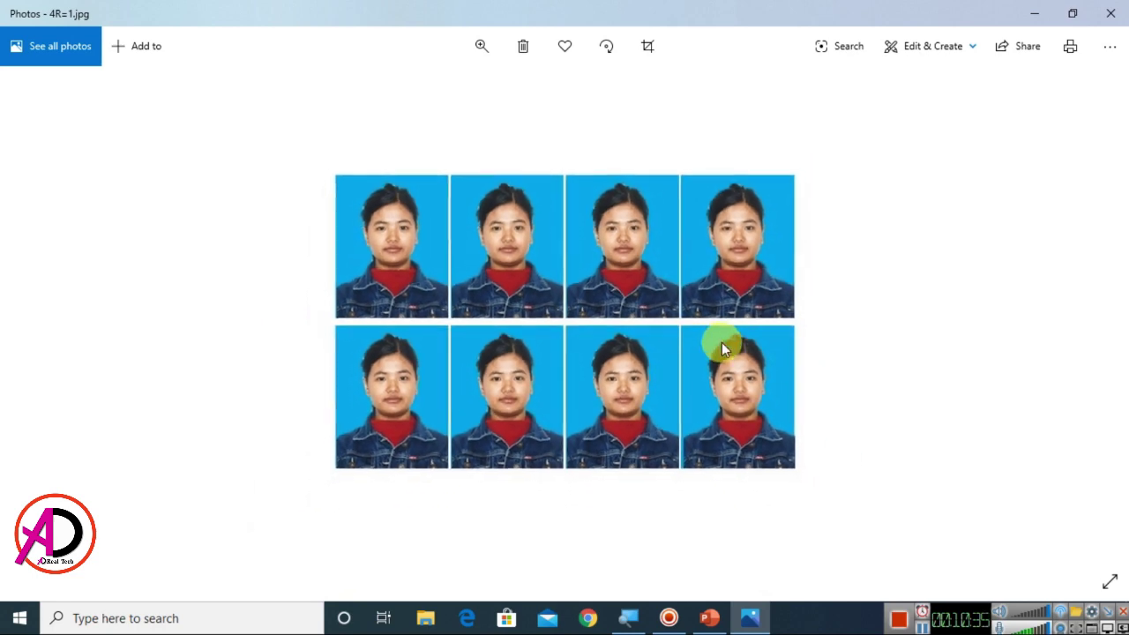
scroll(722, 342, up, 2)
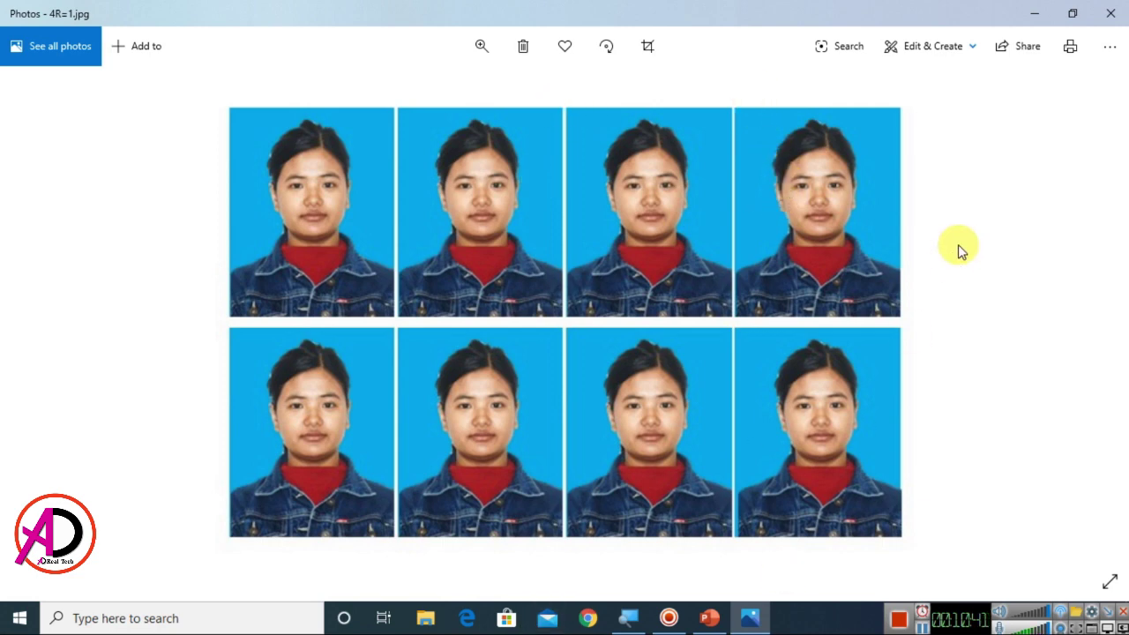
scroll(761, 350, down, 1)
scroll(444, 246, up, 2)
scroll(618, 297, down, 2)
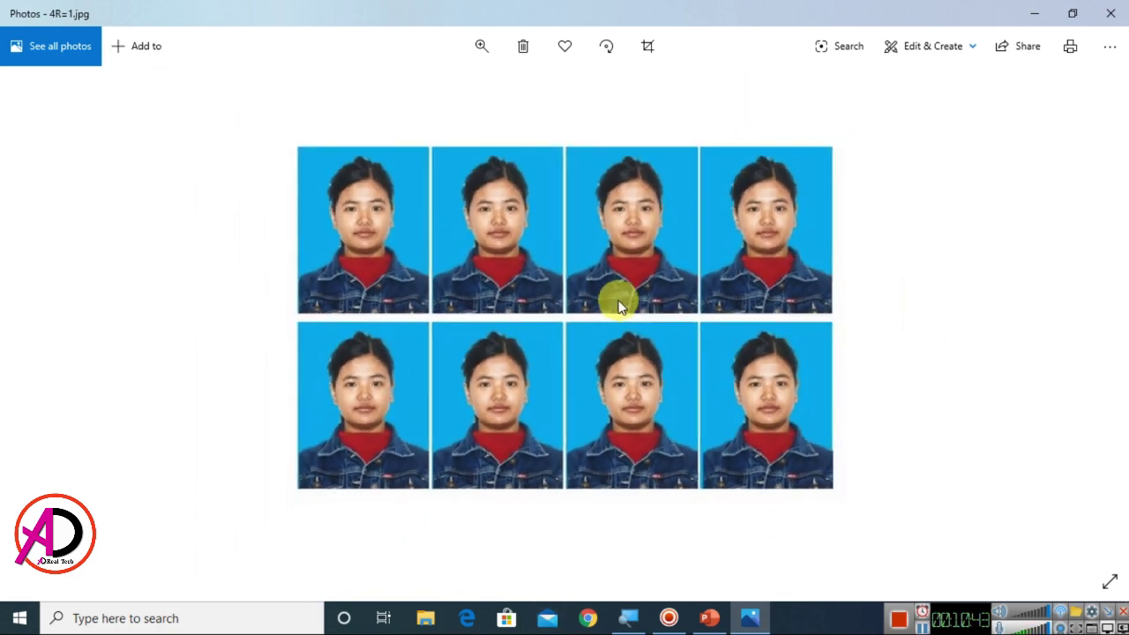
scroll(595, 300, up, 2)
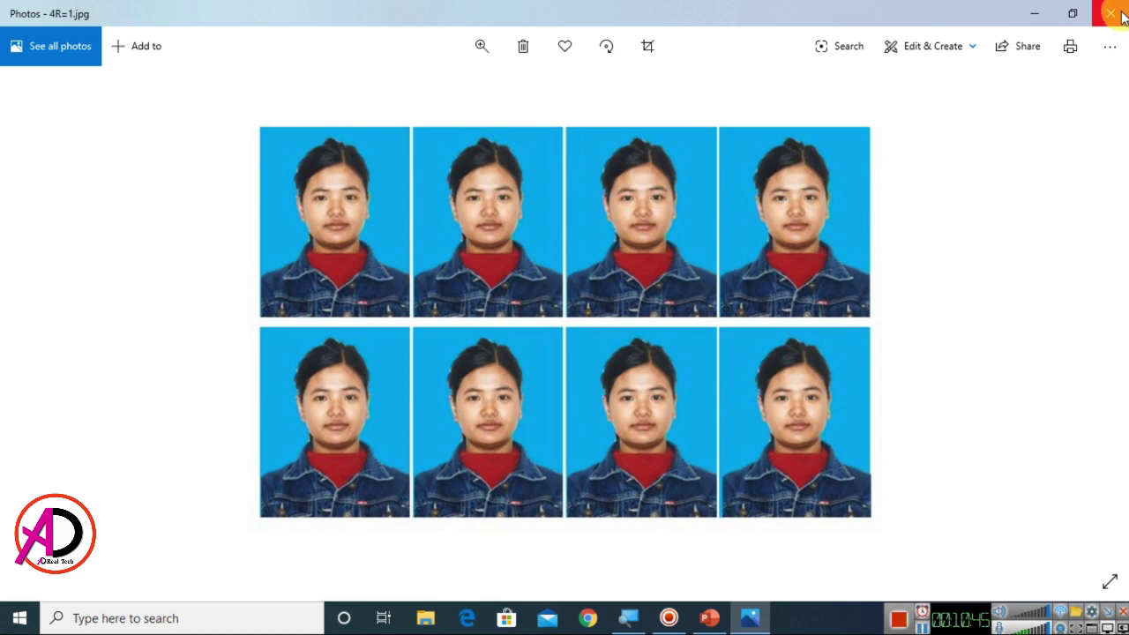
click(1111, 13)
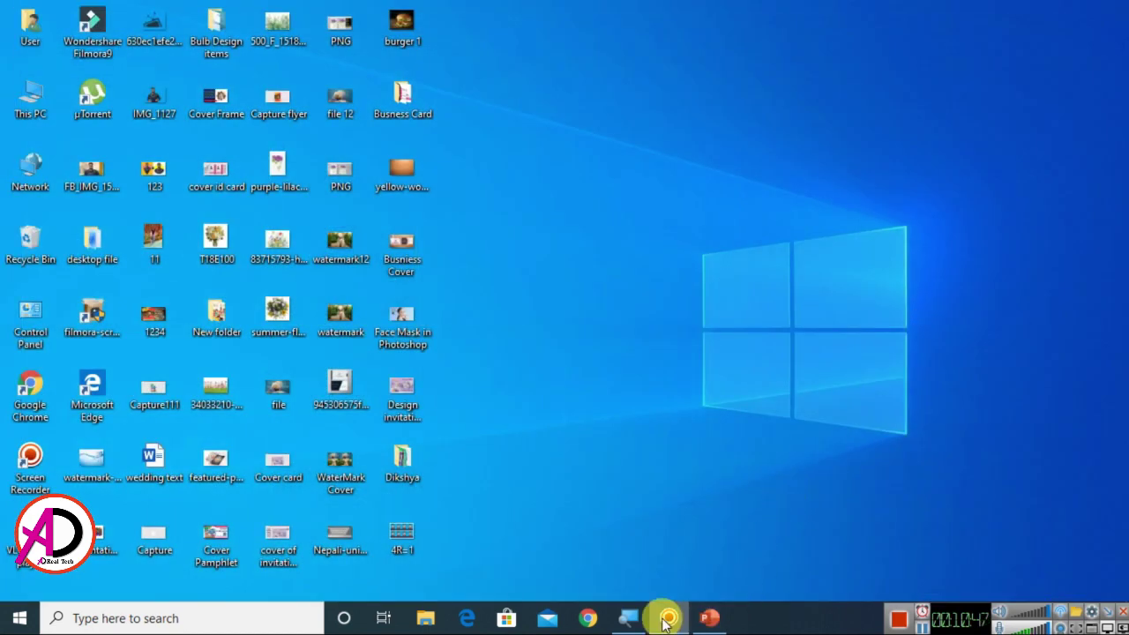